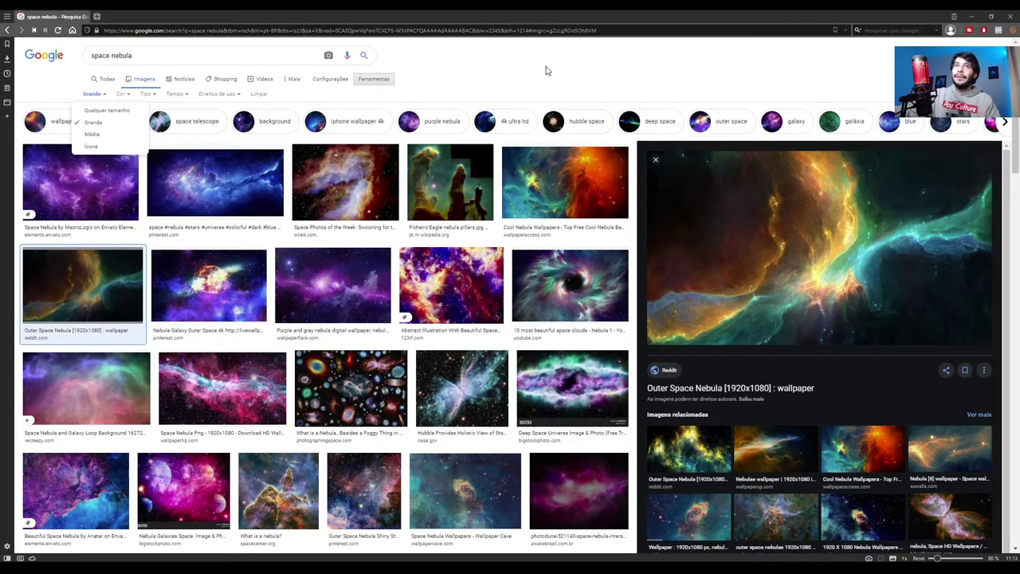
Copy the Outer Space Nebula wallpaper from Google Images to the clipboard
{"action": "right_click", "coordinate": [742, 230]}
{"action": "mouse_move", "coordinate": [773, 369]}
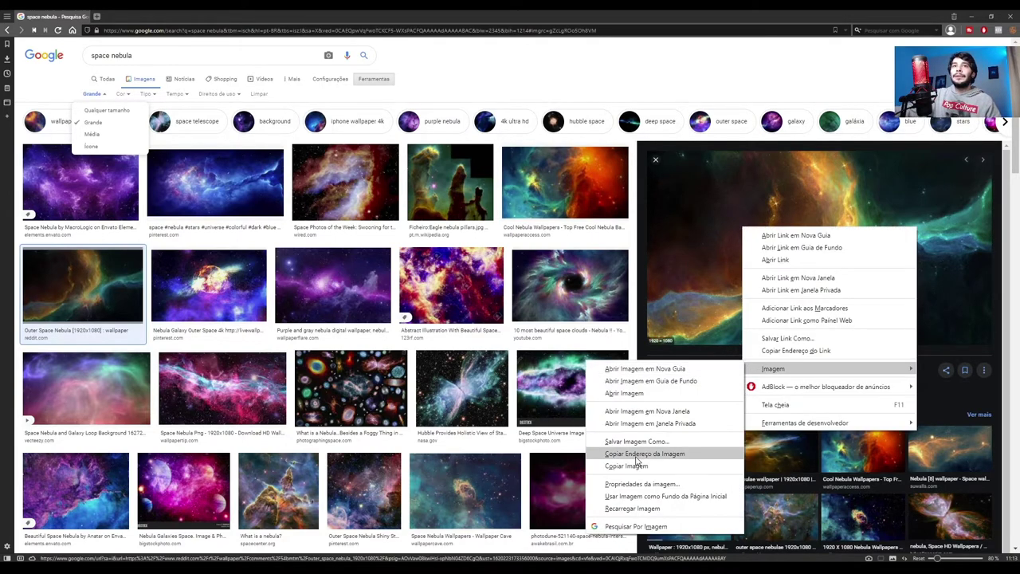
{"action": "left_click", "coordinate": [664, 456]}
Create a new 1080x1920 portrait document at 210 ppi in Photoshop
{"action": "key", "text": "alt+Tab"}
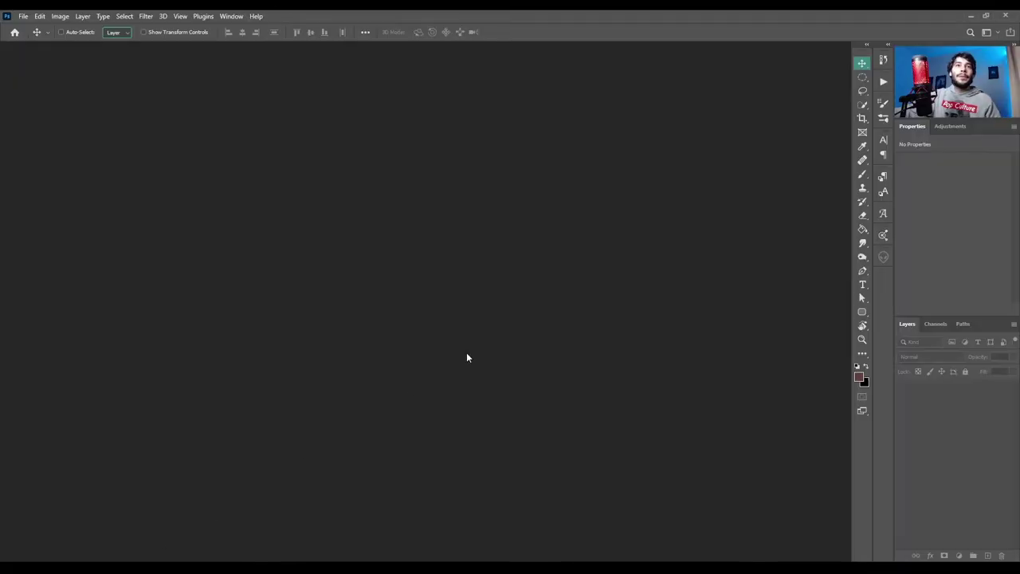
{"action": "key", "text": "ctrl+n"}
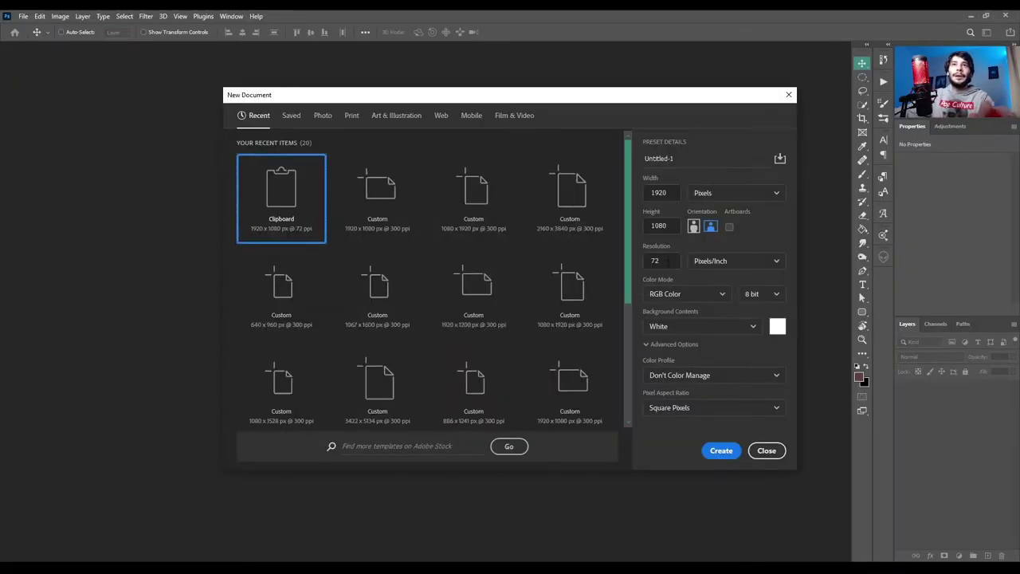
{"action": "type", "text": "210"}
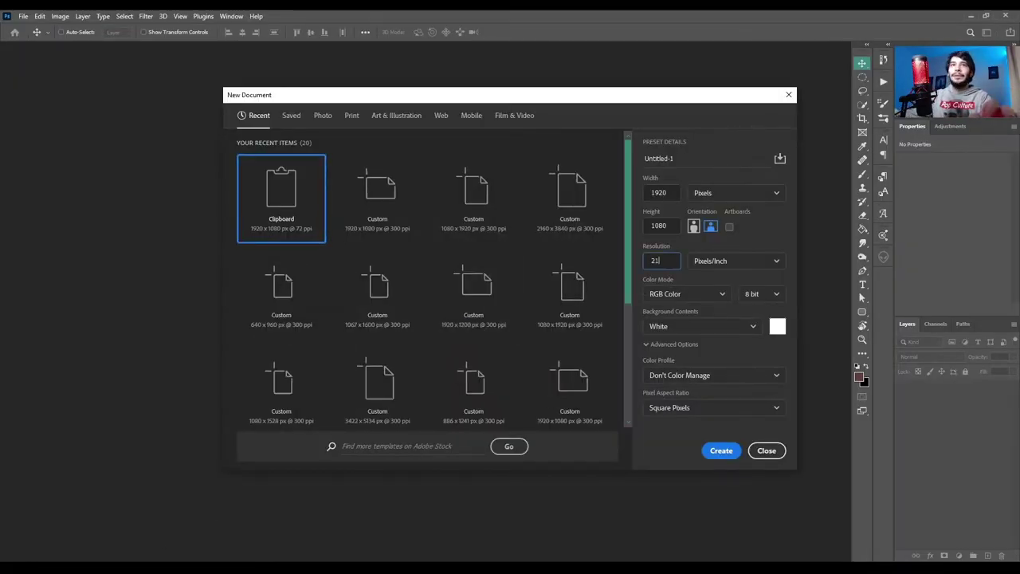
{"action": "left_click", "coordinate": [694, 227]}
{"action": "left_click", "coordinate": [722, 450]}
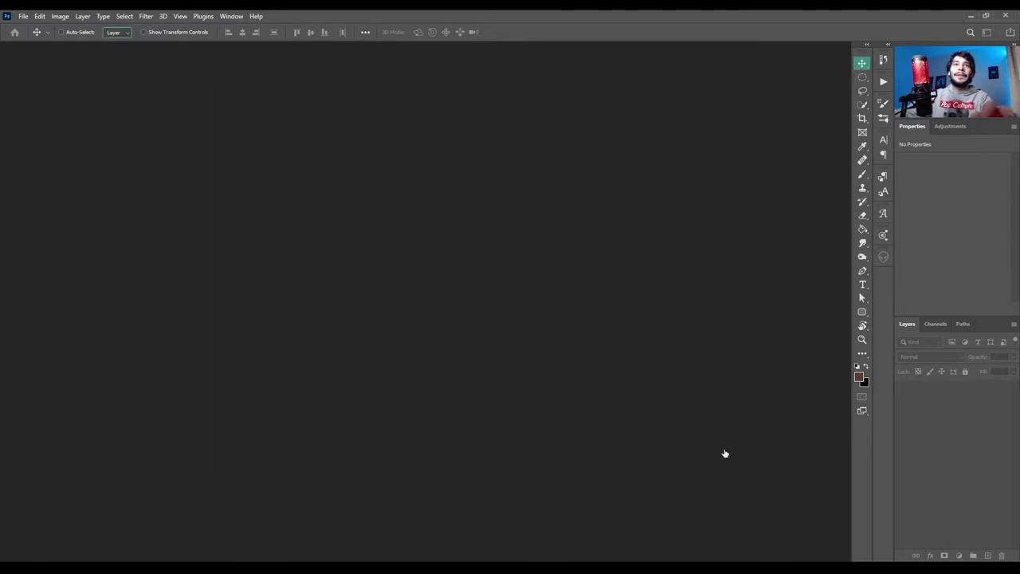
Paste the nebula image, rotate it -90° upright and scale it to fill the canvas
{"action": "key", "text": "ctrl+v"}
{"action": "key", "text": "ctrl+t"}
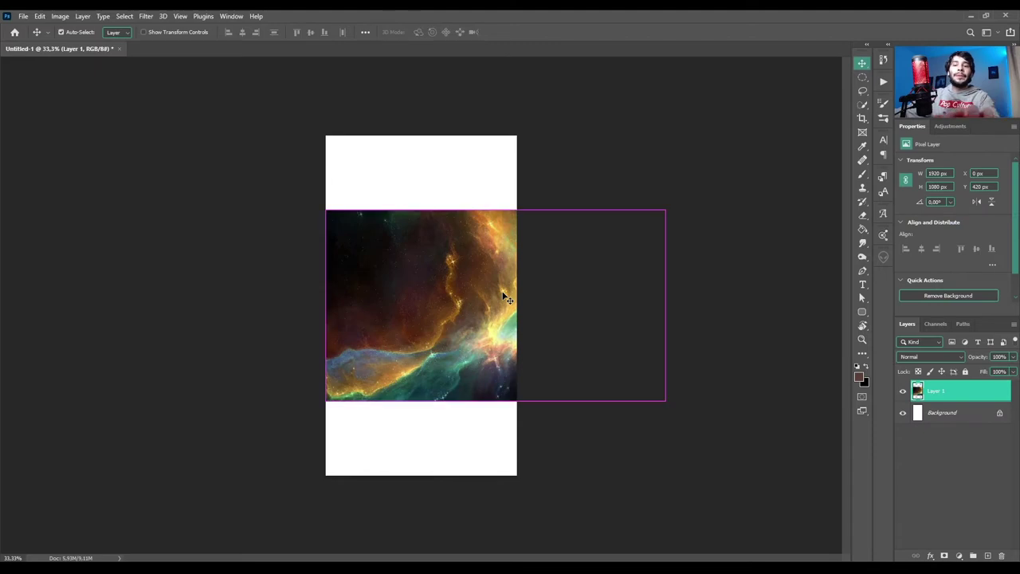
{"action": "left_click_drag", "start_coordinate": [501, 197], "coordinate": [339, 287]}
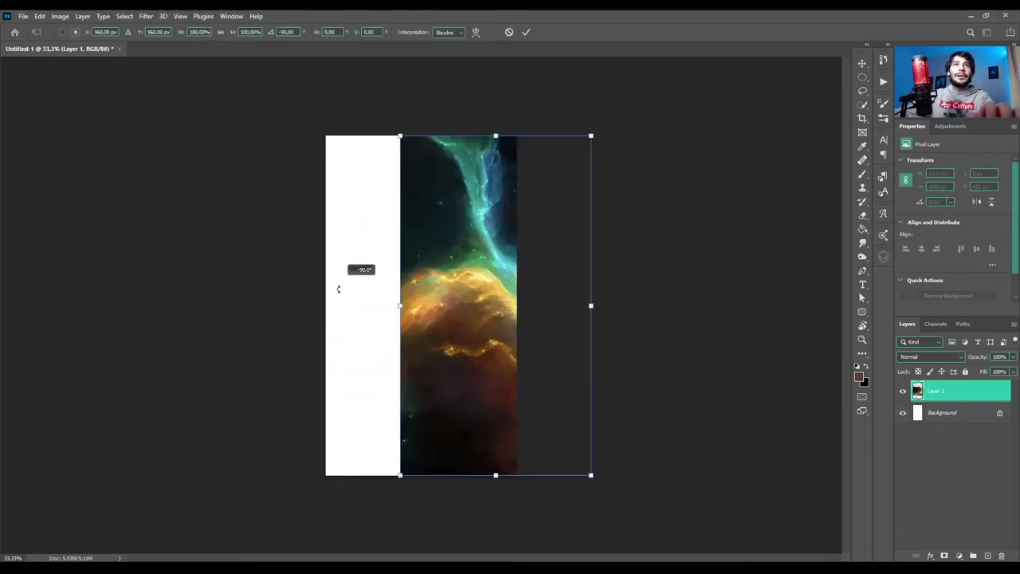
{"action": "left_click_drag", "start_coordinate": [467, 278], "coordinate": [405, 283]}
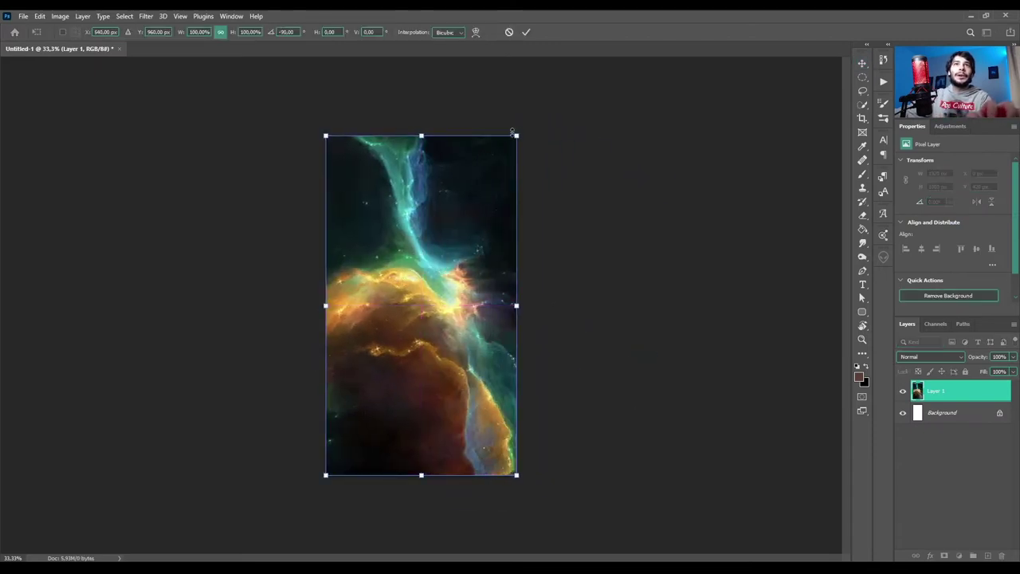
{"action": "left_click_drag", "start_coordinate": [516, 137], "coordinate": [518, 133]}
{"action": "key", "text": "Return"}
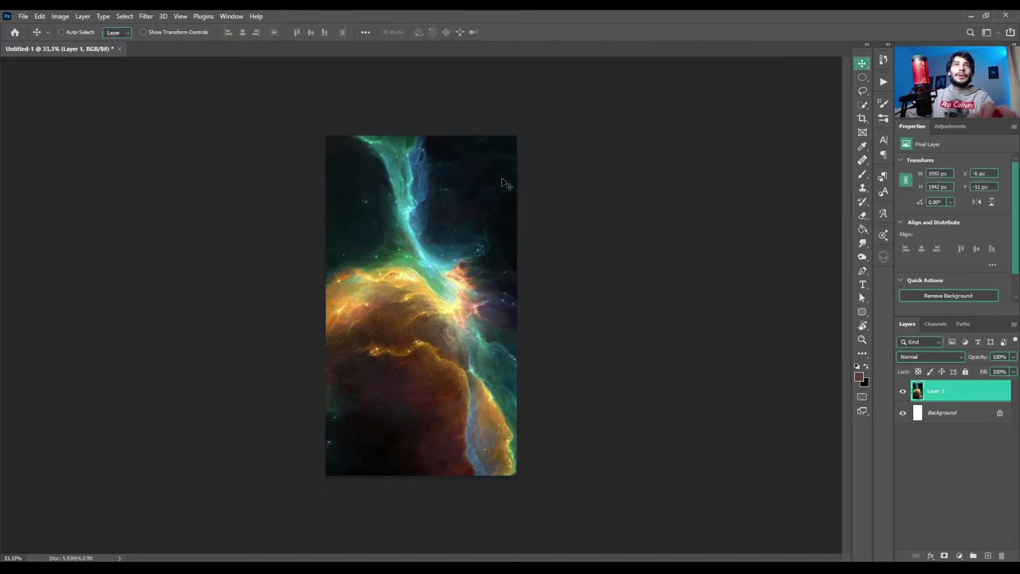
Unlock and delete the white Background layer
{"action": "scroll", "coordinate": [435, 311], "scroll_direction": "up", "scroll_amount": 1}
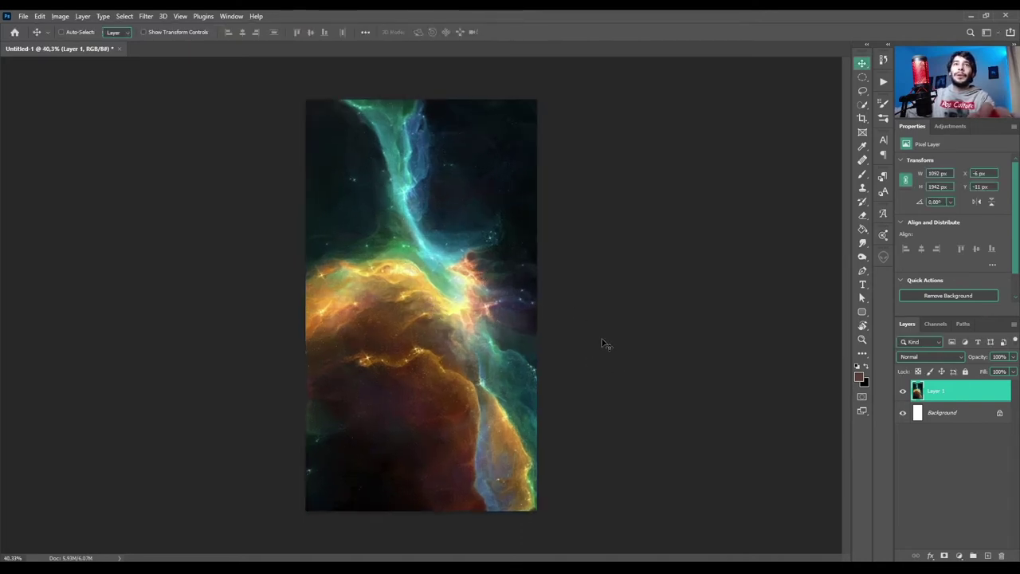
{"action": "left_click", "coordinate": [1001, 414]}
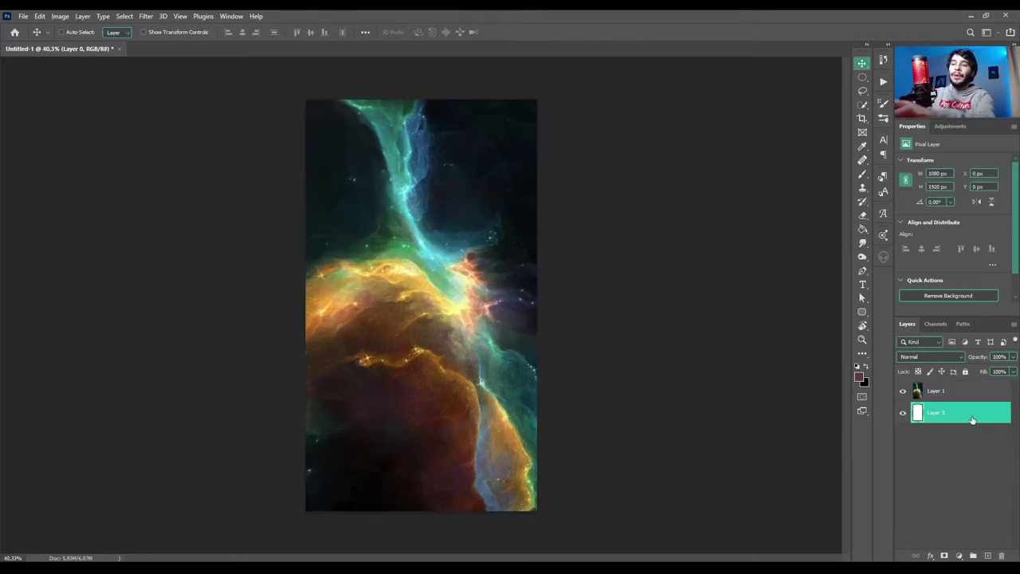
{"action": "key", "text": "Delete"}
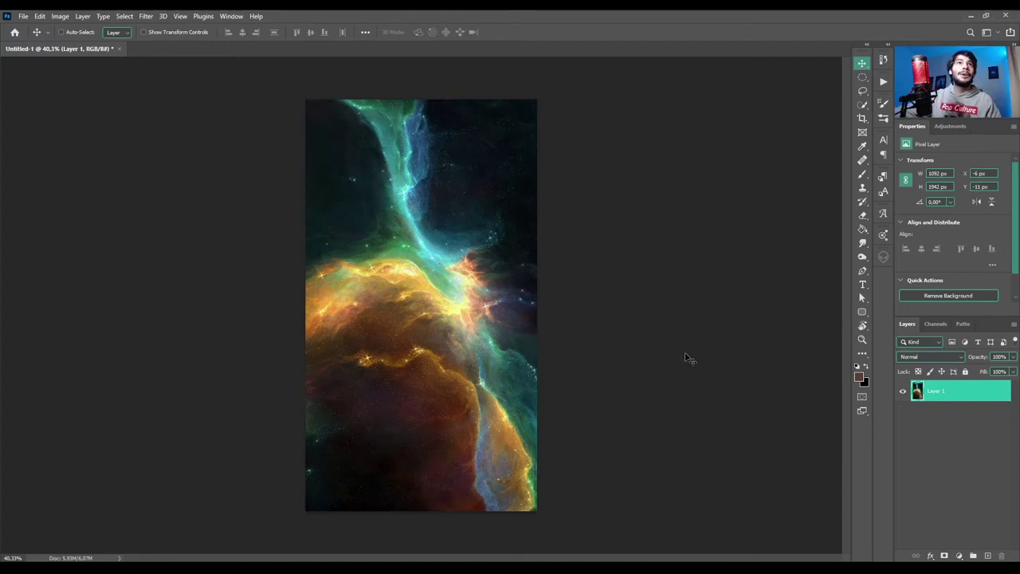
Open the 3D menu to reach the New Mesh from Layer options
{"action": "left_click", "coordinate": [163, 17]}
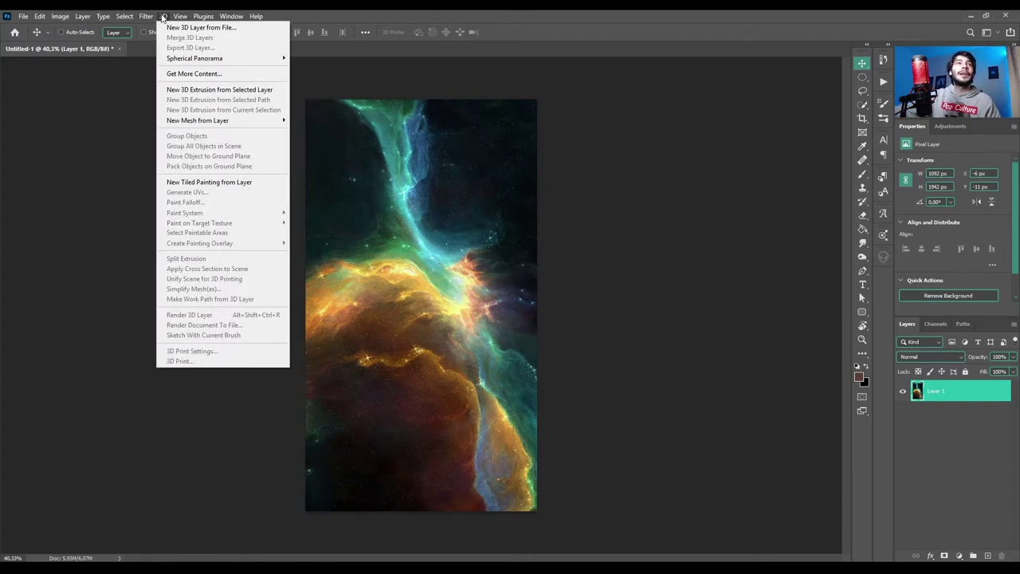
{"action": "mouse_move", "coordinate": [198, 120]}
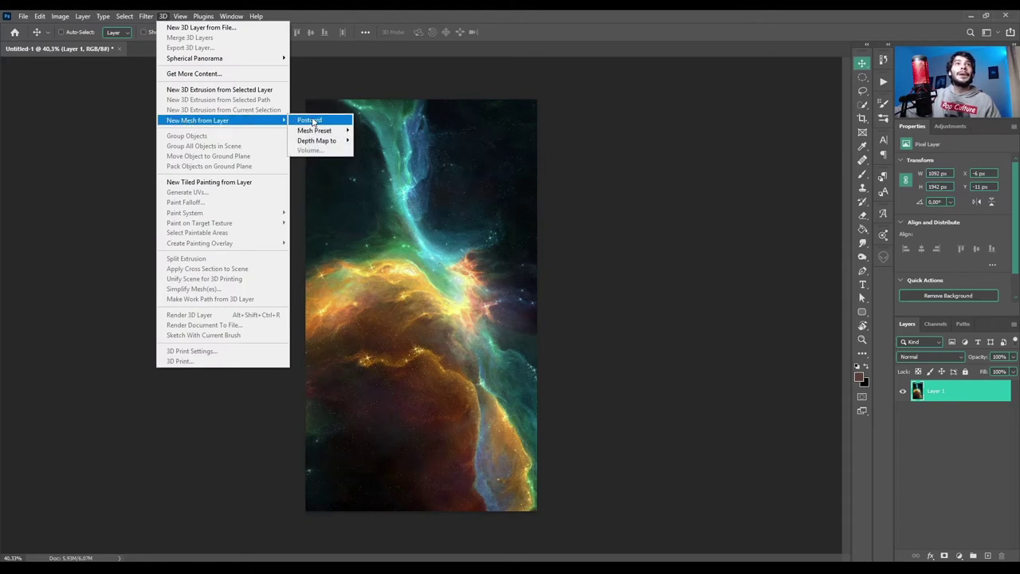
{"action": "mouse_move", "coordinate": [316, 140]}
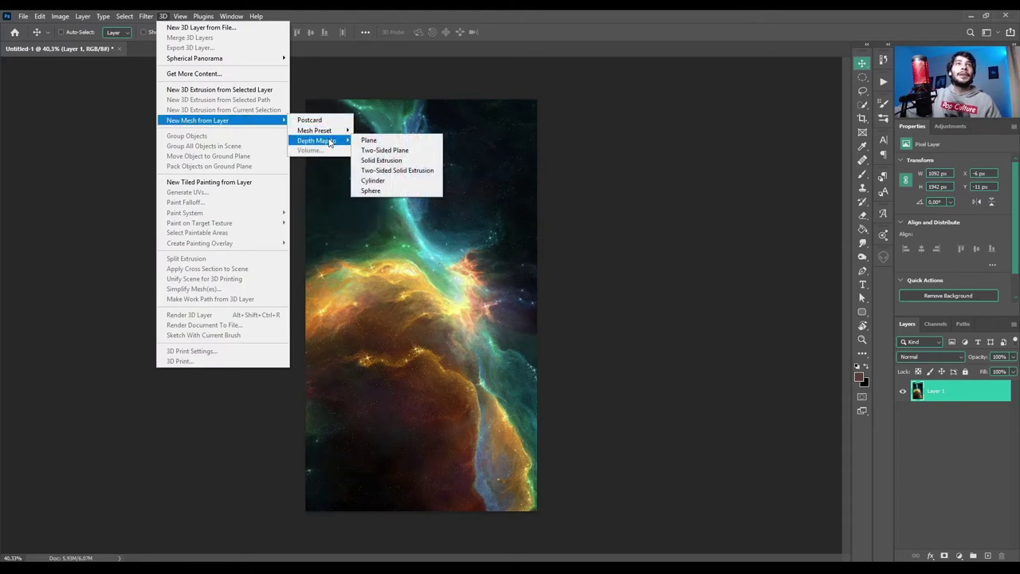
Turn the nebula layer into a Depth Map Solid Extrusion and switch to the 3D workspace
{"action": "left_click", "coordinate": [392, 165]}
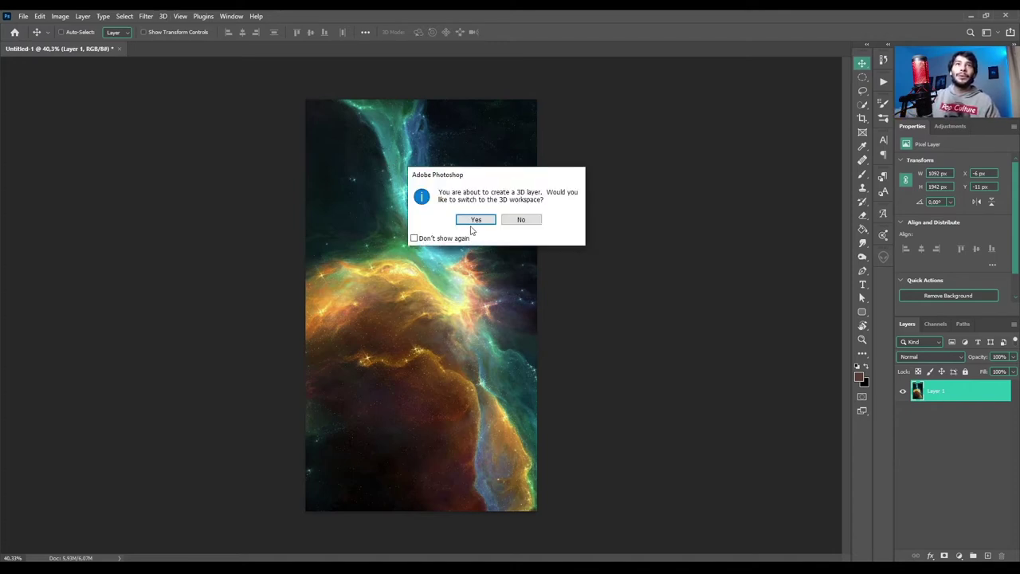
{"action": "left_click", "coordinate": [474, 221]}
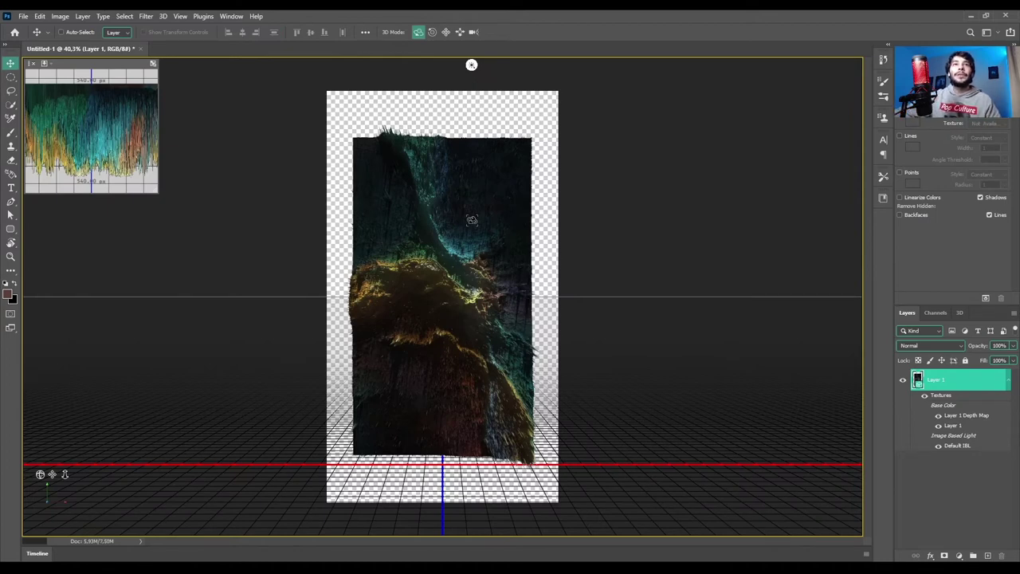
{"action": "mouse_move", "coordinate": [518, 271]}
{"action": "left_mouse_down"}
{"action": "mouse_move", "coordinate": [486, 296]}
{"action": "mouse_move", "coordinate": [295, 285]}
{"action": "left_mouse_up"}
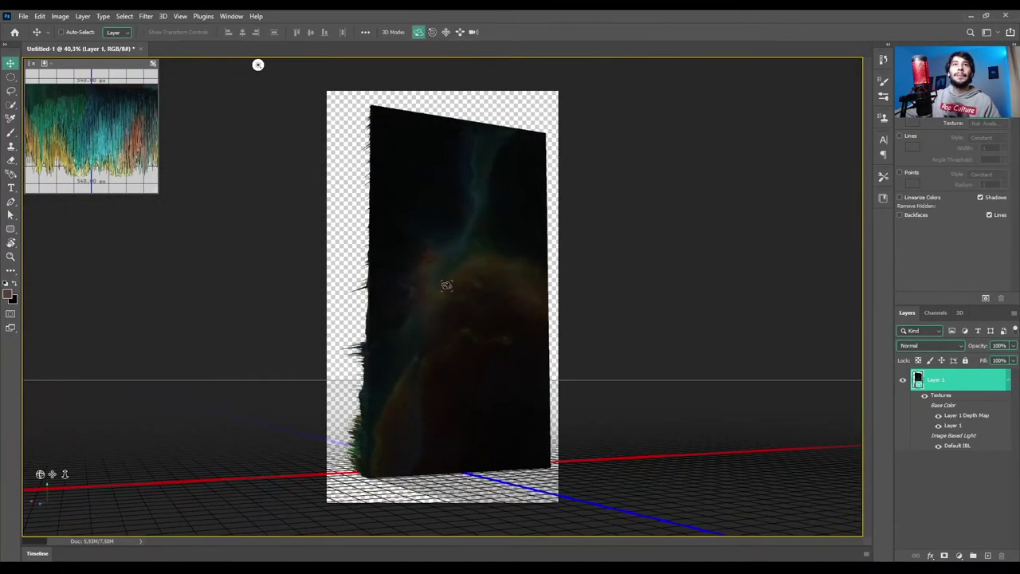
{"action": "mouse_move", "coordinate": [357, 240]}
{"action": "left_mouse_down"}
{"action": "mouse_move", "coordinate": [462, 261]}
{"action": "mouse_move", "coordinate": [454, 253]}
{"action": "left_mouse_up"}
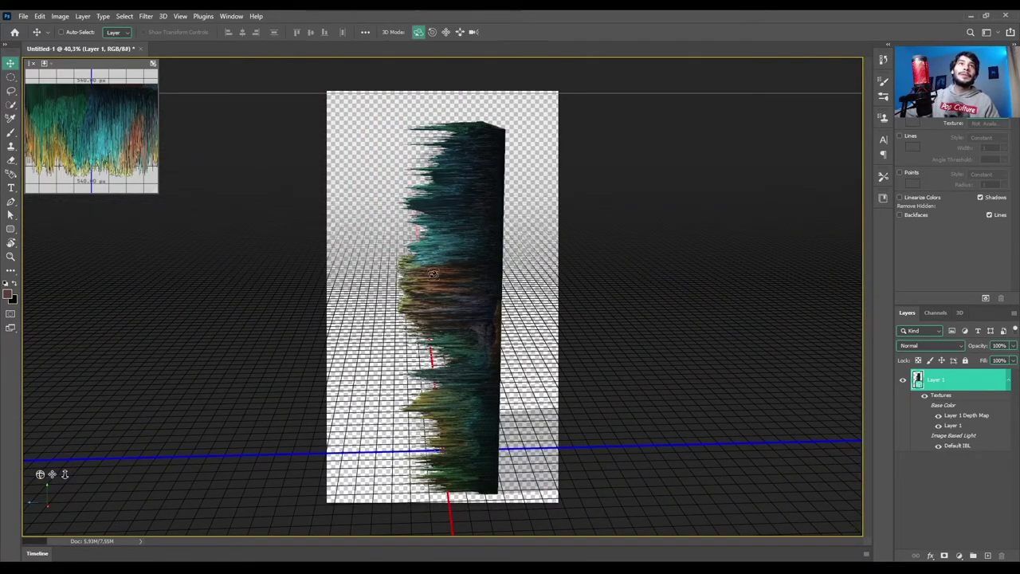
{"action": "mouse_move", "coordinate": [433, 275]}
{"action": "left_mouse_down"}
{"action": "mouse_move", "coordinate": [478, 292]}
{"action": "mouse_move", "coordinate": [529, 273]}
{"action": "left_mouse_up"}
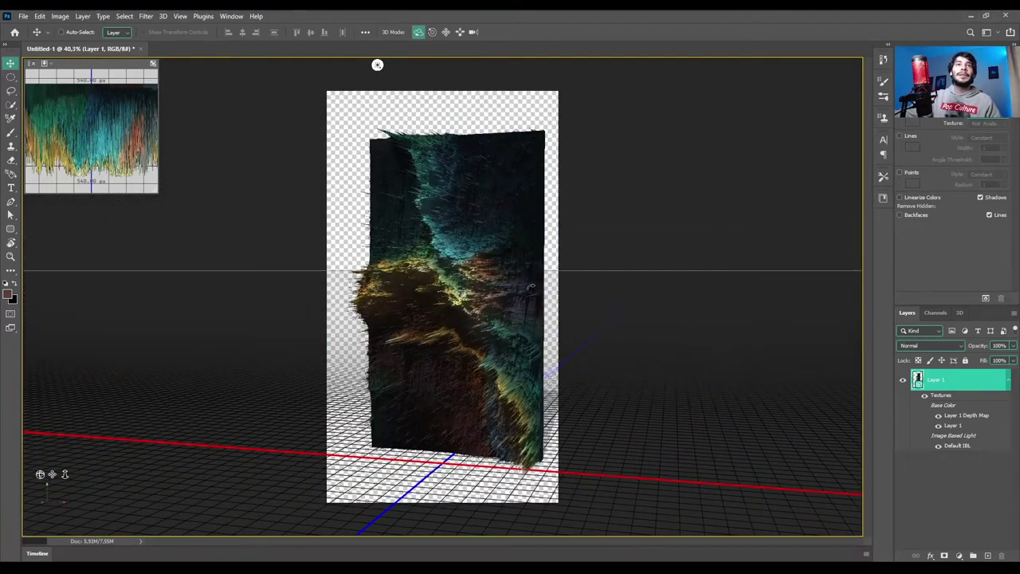
{"action": "left_click_drag", "start_coordinate": [503, 346], "coordinate": [523, 347]}
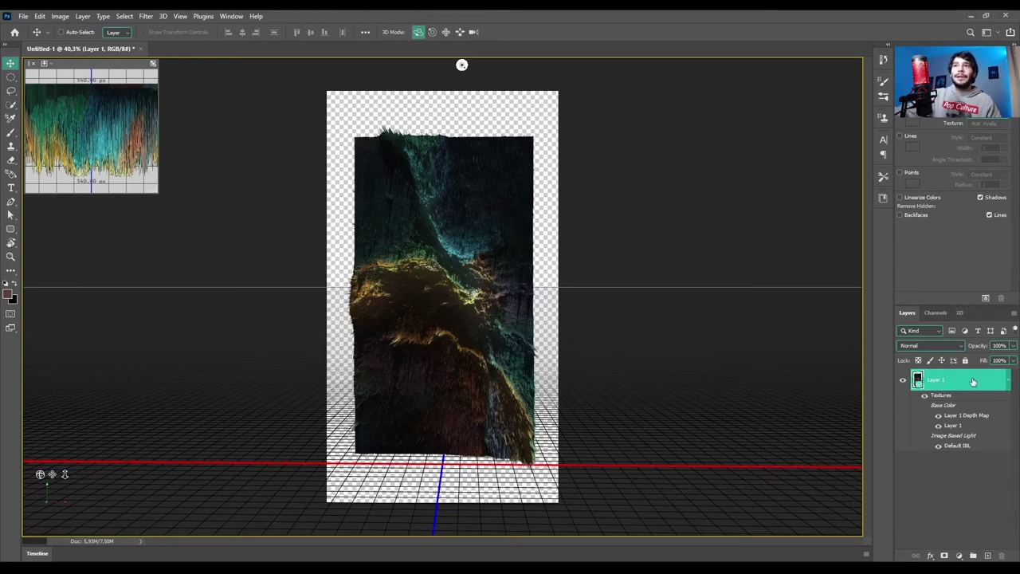
Convert the extruded nebula layer to a smart object and enlarge it to about 134%
{"action": "right_click", "coordinate": [973, 382]}
{"action": "left_click", "coordinate": [960, 424]}
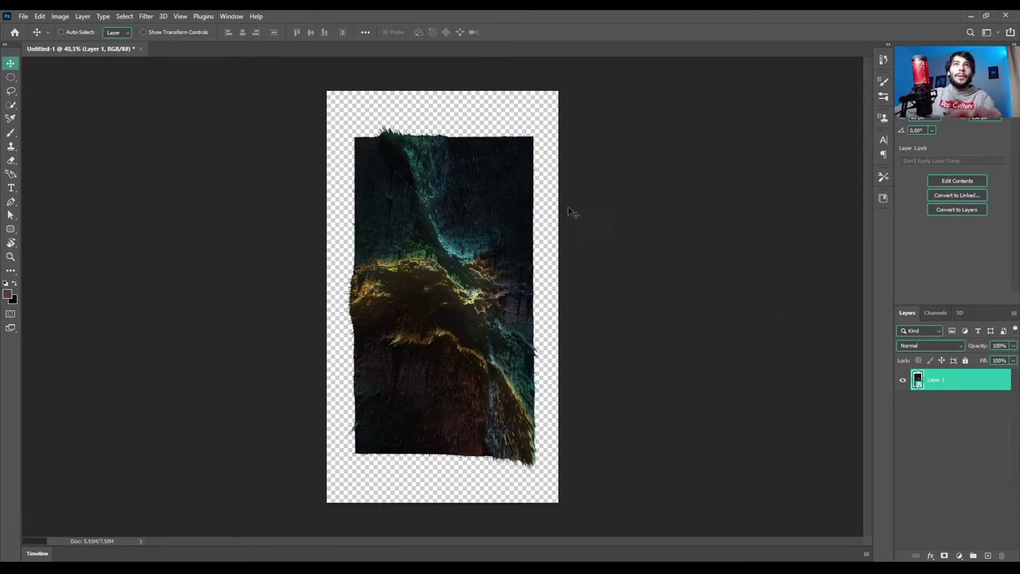
{"action": "key", "text": "ctrl+t"}
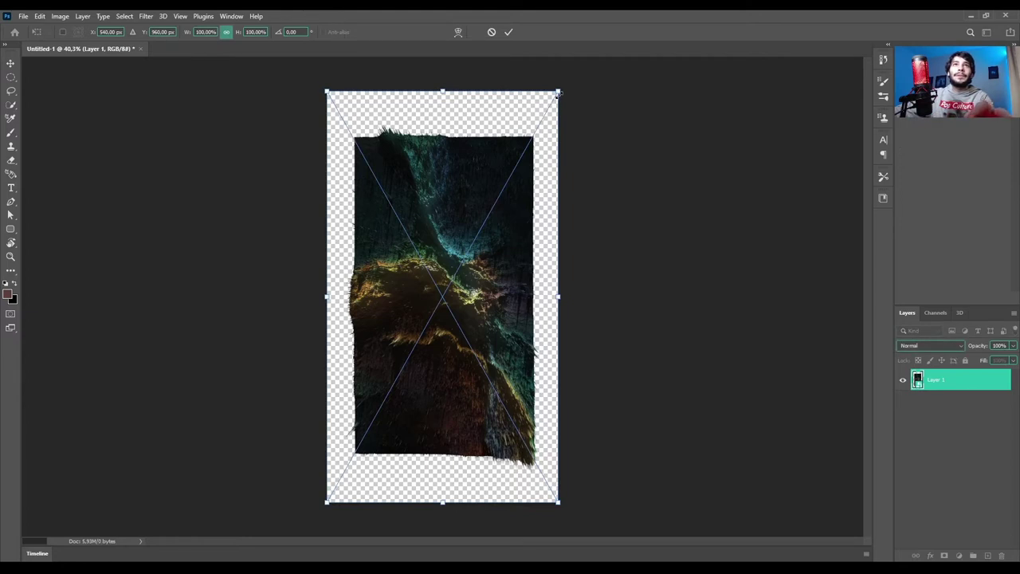
{"action": "left_click_drag", "start_coordinate": [559, 93], "coordinate": [635, 48]}
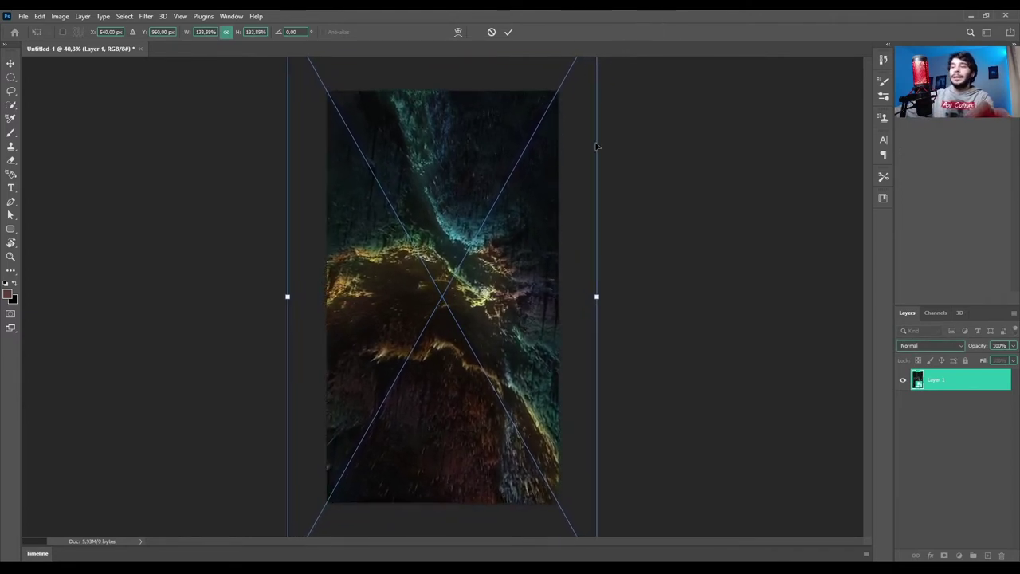
{"action": "key", "text": "Return"}
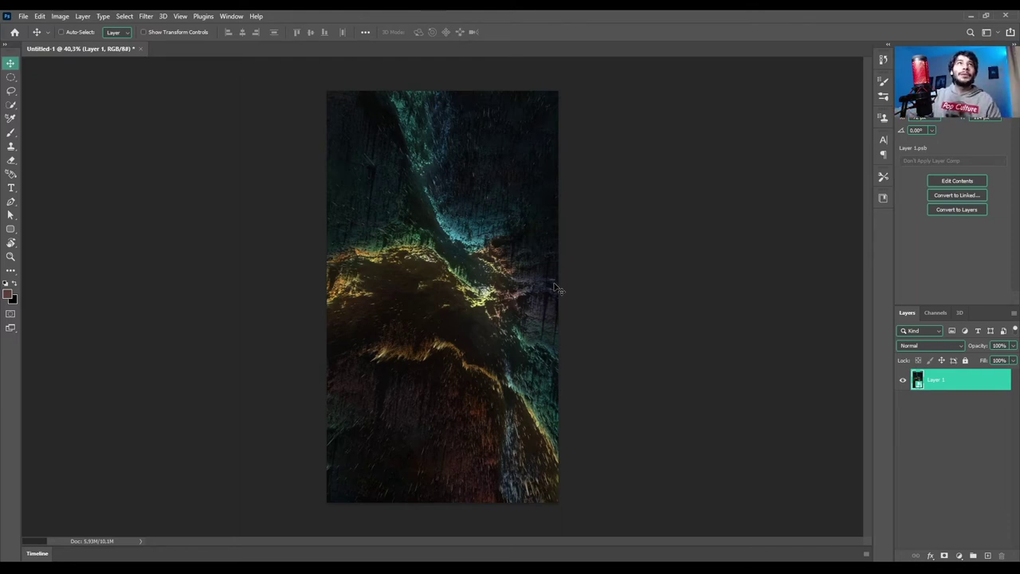
{"action": "left_click", "coordinate": [164, 15]}
{"action": "mouse_move", "coordinate": [198, 120]}
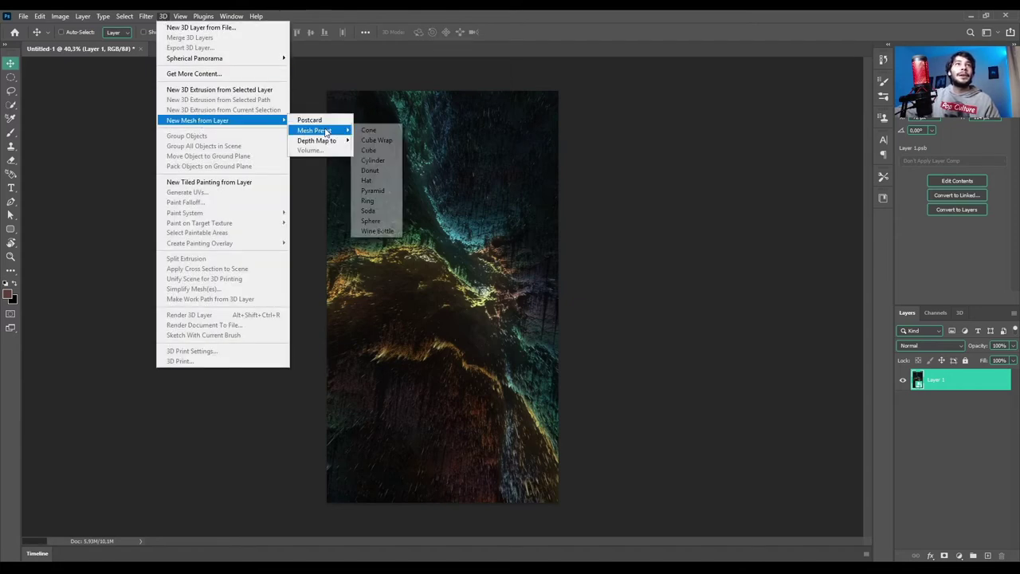
{"action": "mouse_move", "coordinate": [315, 130]}
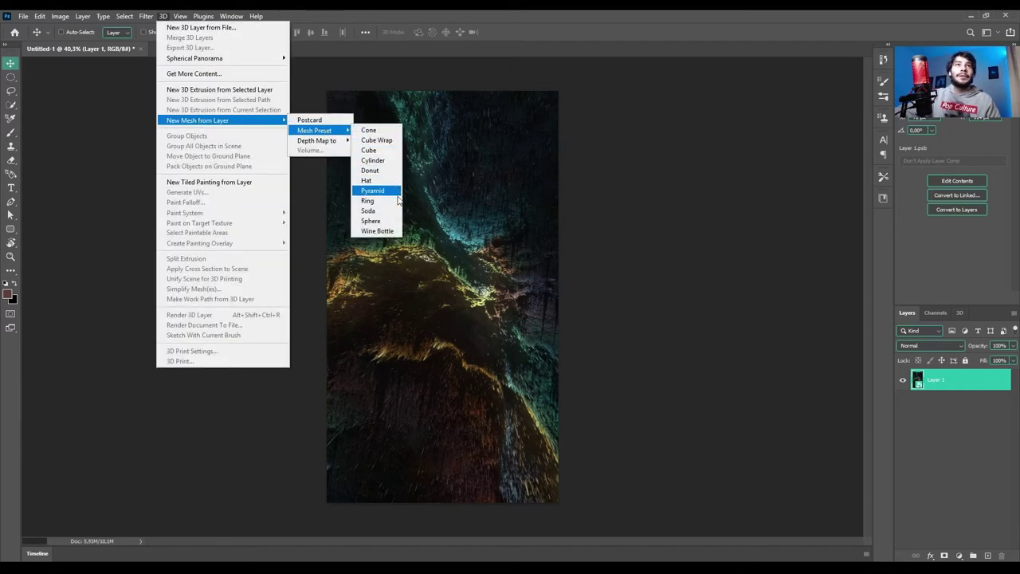
Wrap the nebula layer onto a sphere mesh, pull the camera back, and select Sphere
{"action": "left_click", "coordinate": [383, 224]}
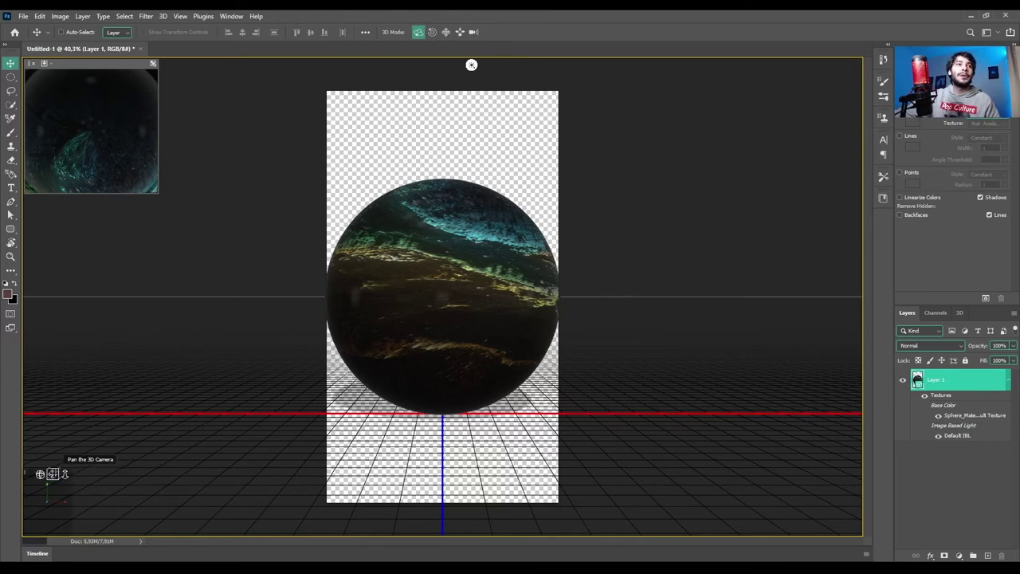
{"action": "left_click_drag", "start_coordinate": [52, 474], "coordinate": [53, 472]}
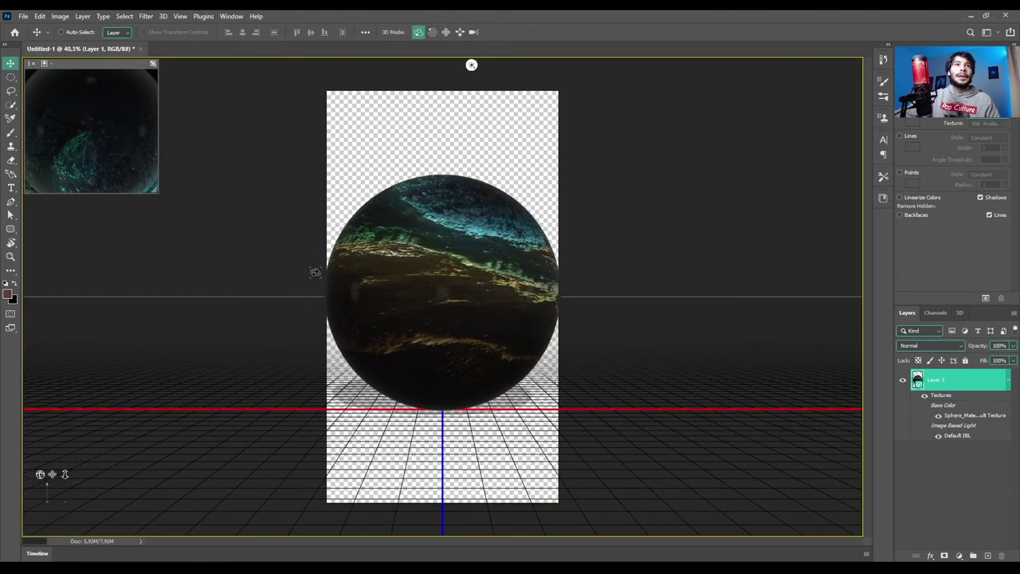
{"action": "left_click_drag", "start_coordinate": [66, 474], "coordinate": [69, 464]}
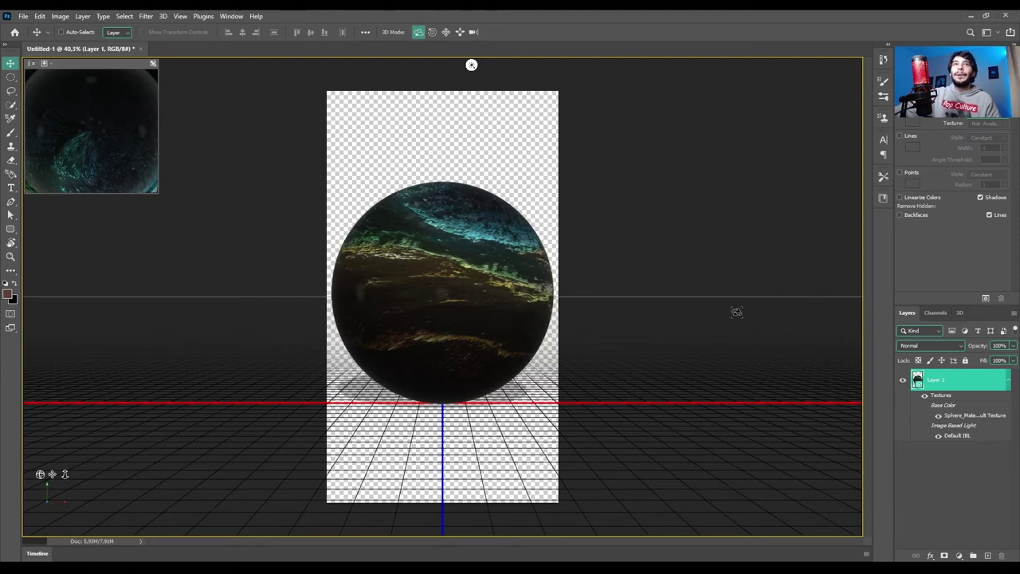
{"action": "left_click", "coordinate": [960, 312]}
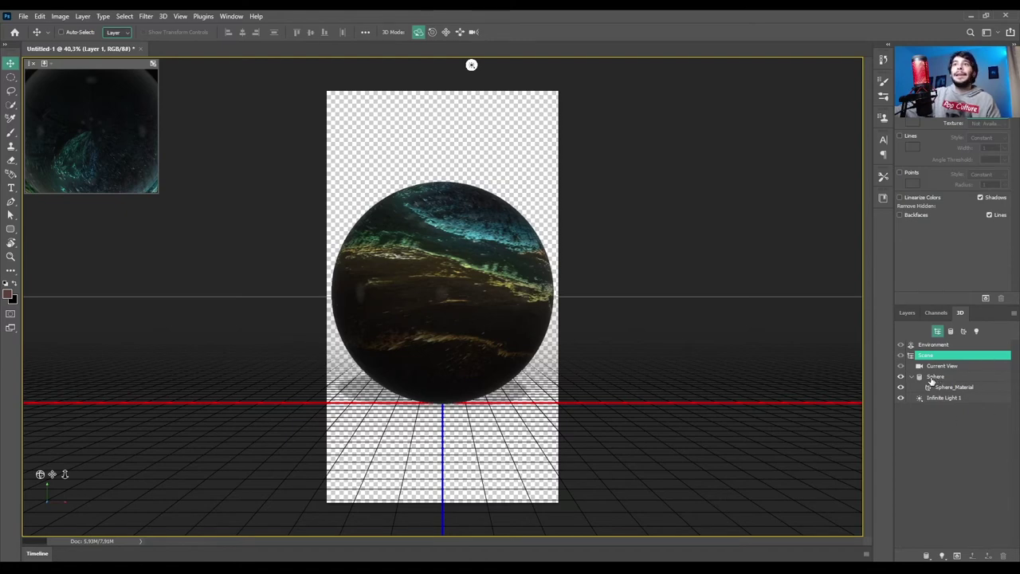
{"action": "left_click", "coordinate": [931, 379]}
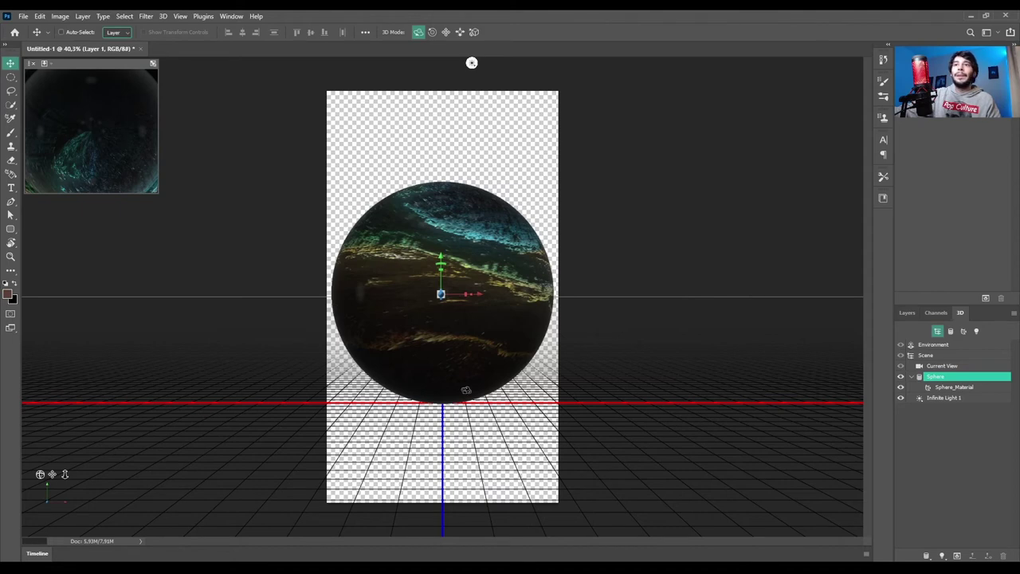
Set Sphere_Material roughness to 100% and rotate the nebula texture on the sphere
{"action": "left_click", "coordinate": [951, 388]}
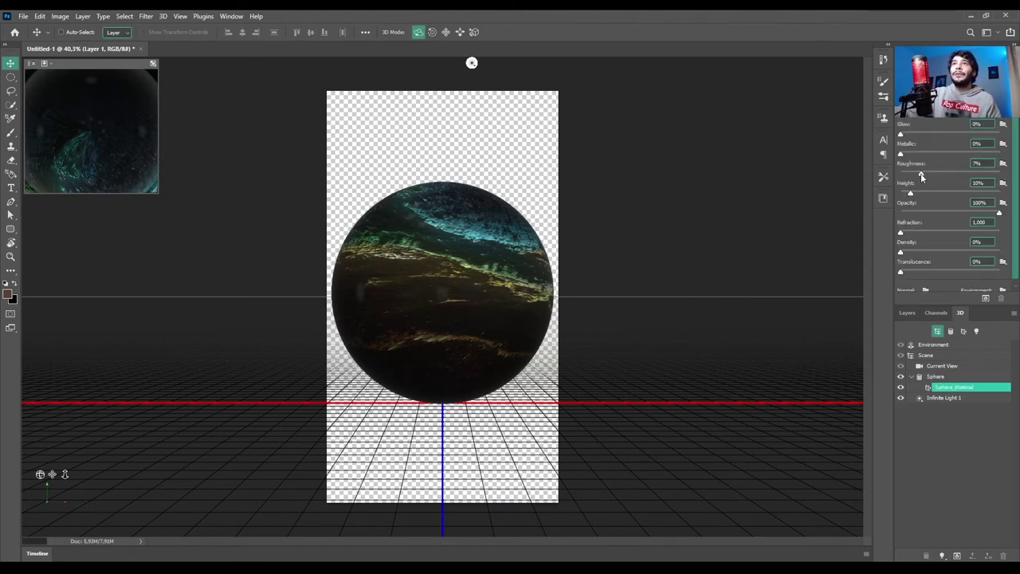
{"action": "left_click_drag", "start_coordinate": [921, 173], "coordinate": [973, 175]}
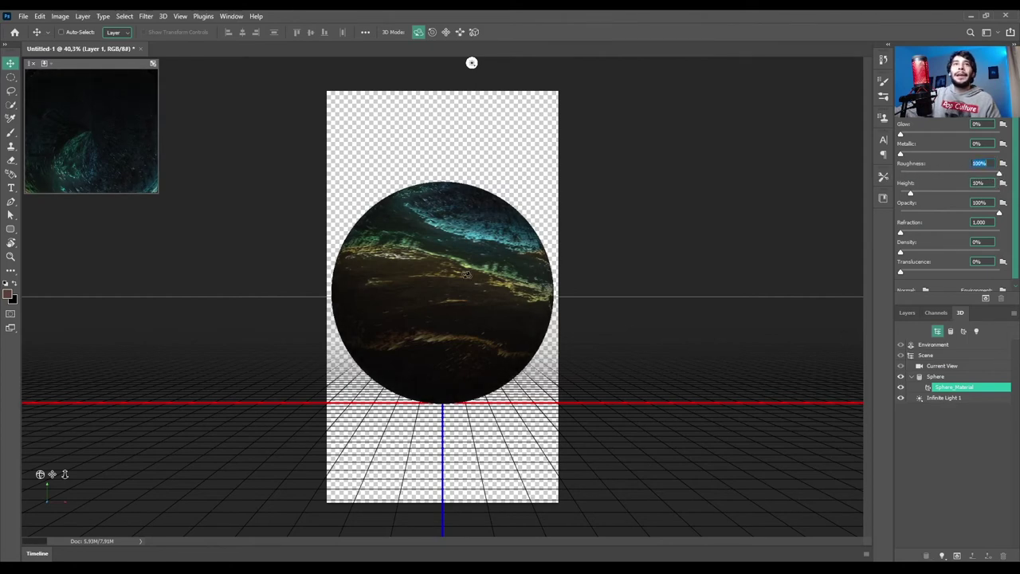
{"action": "left_click_drag", "start_coordinate": [471, 232], "coordinate": [553, 273]}
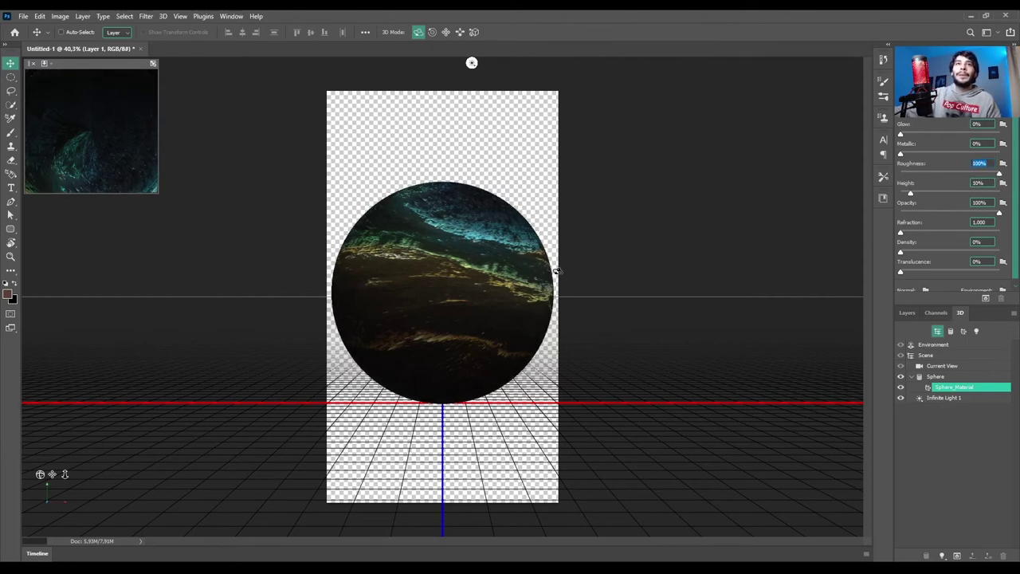
{"action": "left_click", "coordinate": [906, 313]}
Convert the 3D planet Layer 1 into a Smart Object
{"action": "right_click", "coordinate": [943, 384]}
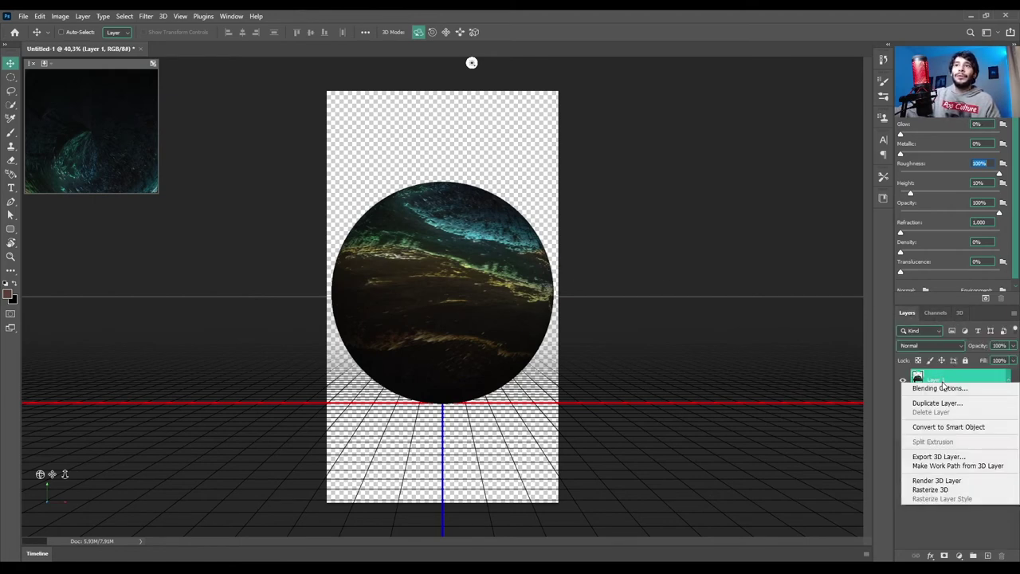
{"action": "left_click", "coordinate": [946, 427]}
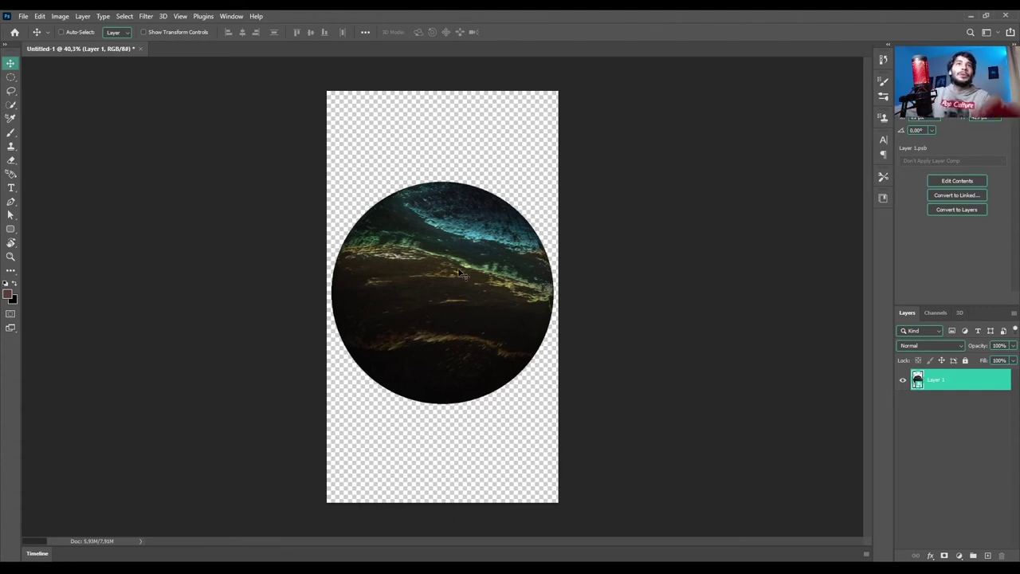
Zoom in and out to inspect the flattened nebula planet
{"action": "scroll", "coordinate": [460, 274], "scroll_direction": "up", "scroll_amount": 2}
{"action": "scroll", "coordinate": [473, 261], "scroll_direction": "up", "scroll_amount": 3}
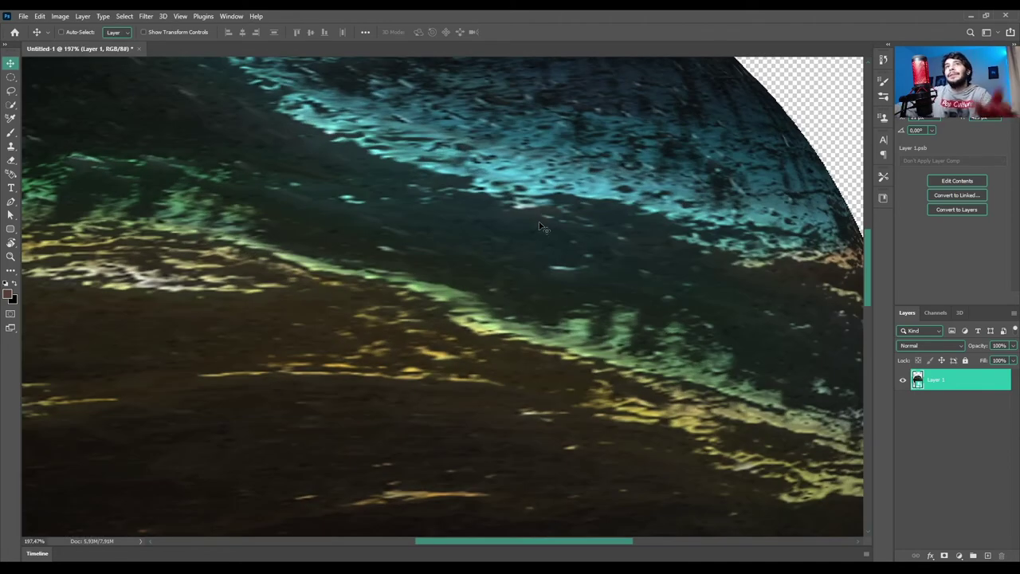
{"action": "scroll", "coordinate": [629, 236], "scroll_direction": "down", "scroll_amount": 4}
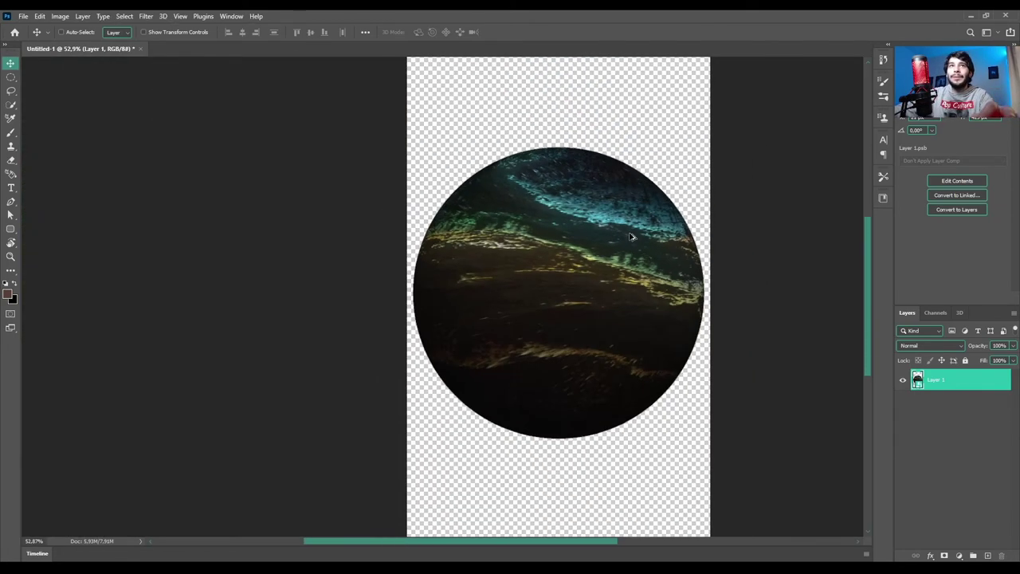
{"action": "scroll", "coordinate": [602, 293], "scroll_direction": "up", "scroll_amount": 2}
{"action": "scroll", "coordinate": [524, 258], "scroll_direction": "up", "scroll_amount": 1}
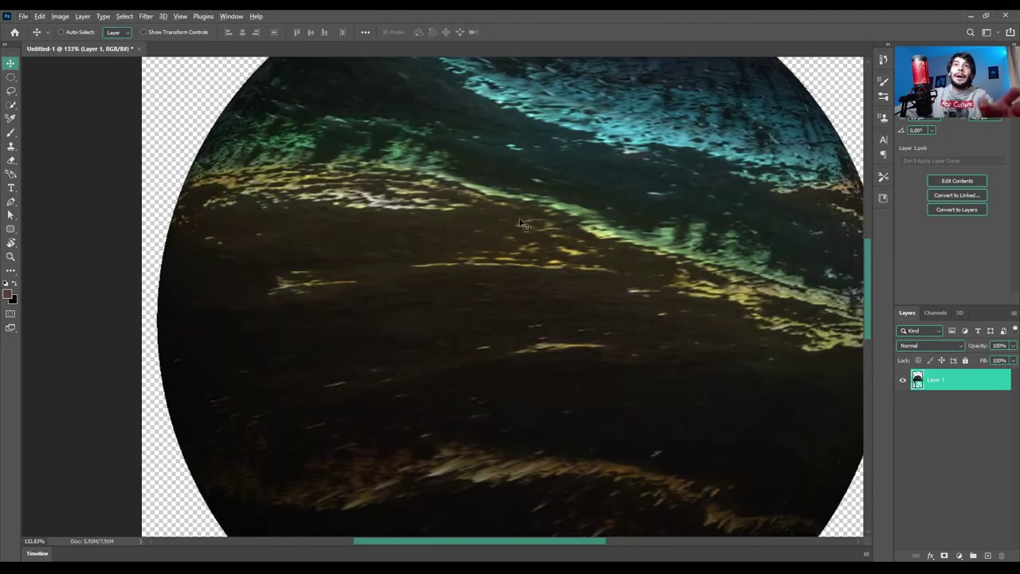
{"action": "scroll", "coordinate": [412, 259], "scroll_direction": "down", "scroll_amount": 2}
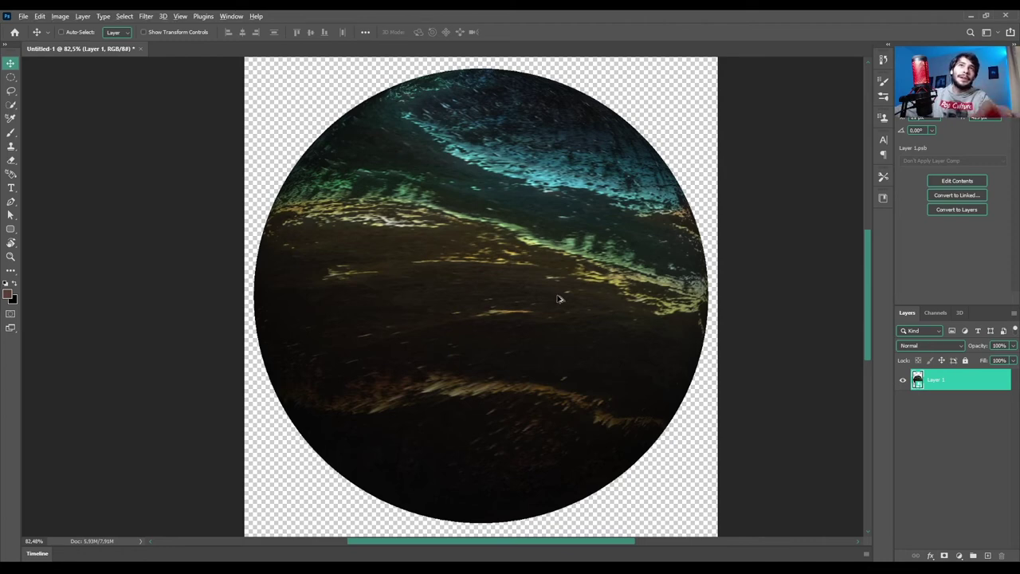
{"action": "scroll", "coordinate": [528, 296], "scroll_direction": "down", "scroll_amount": 2}
{"action": "scroll", "coordinate": [526, 292], "scroll_direction": "up", "scroll_amount": 1}
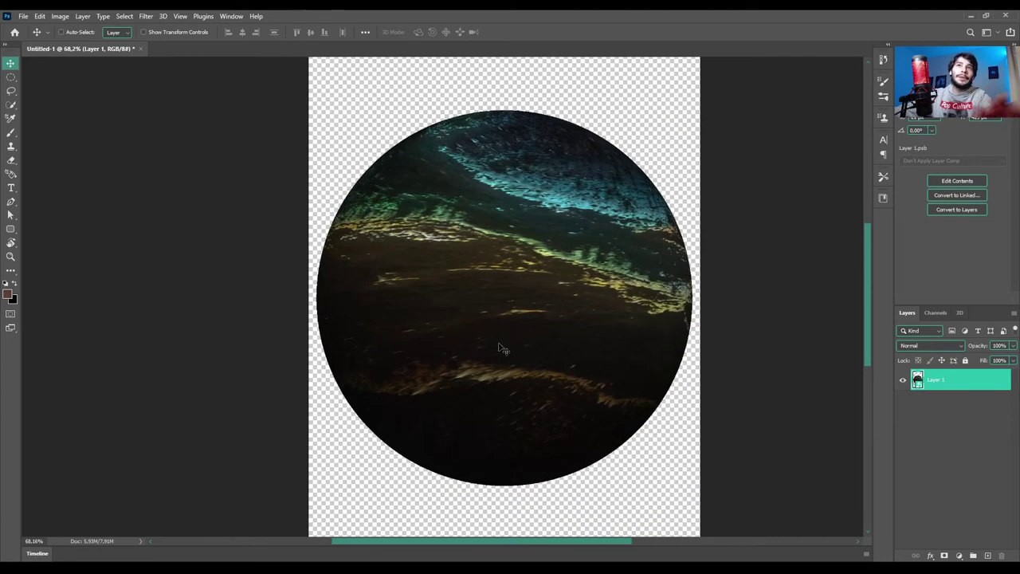
{"action": "scroll", "coordinate": [500, 349], "scroll_direction": "up", "scroll_amount": 1}
{"action": "scroll", "coordinate": [500, 351], "scroll_direction": "down", "scroll_amount": 2}
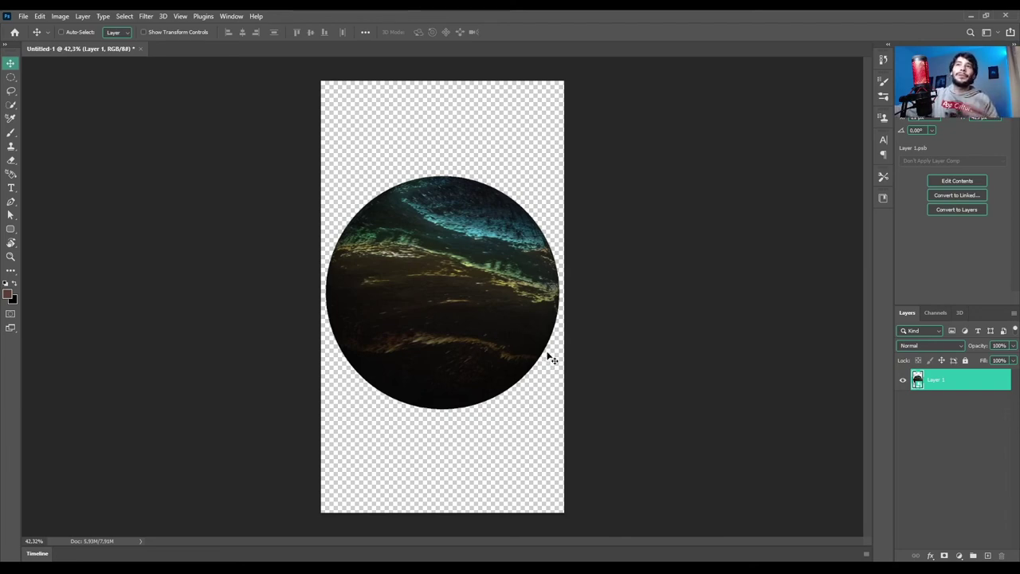
Add a black Solid Color fill layer beneath the planet and give the planet layer a mask
{"action": "left_click", "coordinate": [959, 555]}
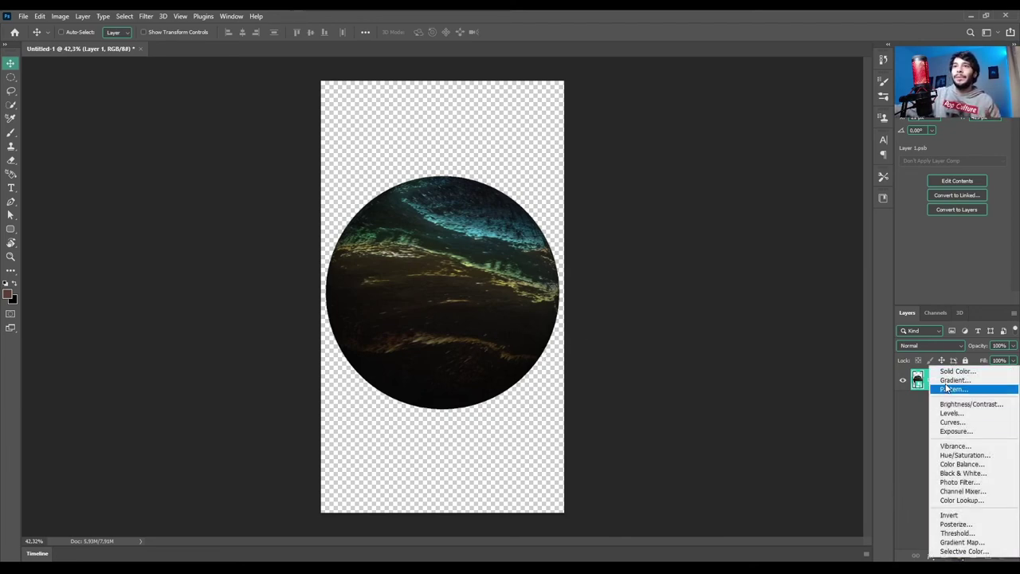
{"action": "left_click", "coordinate": [948, 369]}
{"action": "left_click_drag", "start_coordinate": [793, 296], "coordinate": [706, 384]}
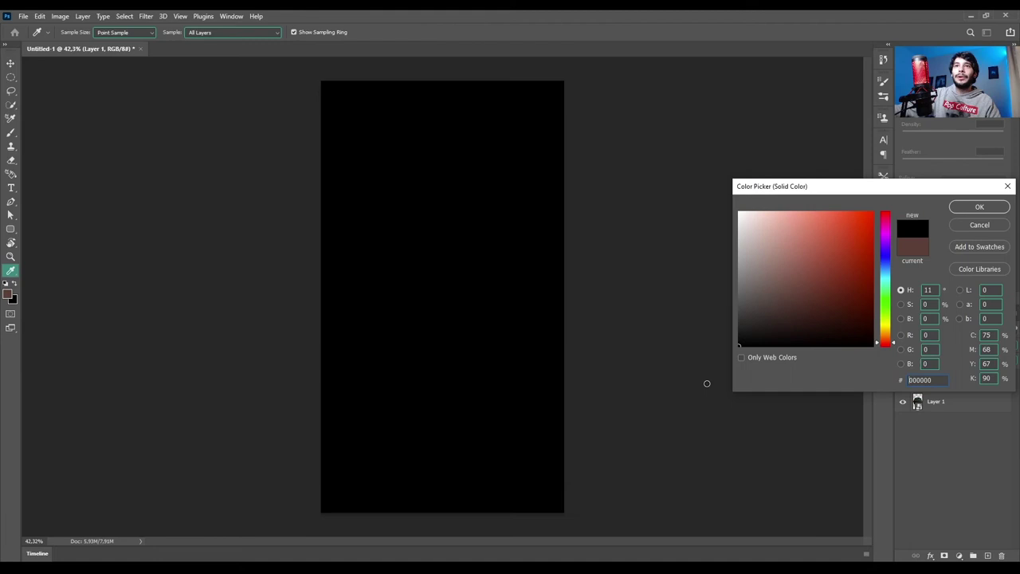
{"action": "left_click", "coordinate": [980, 207]}
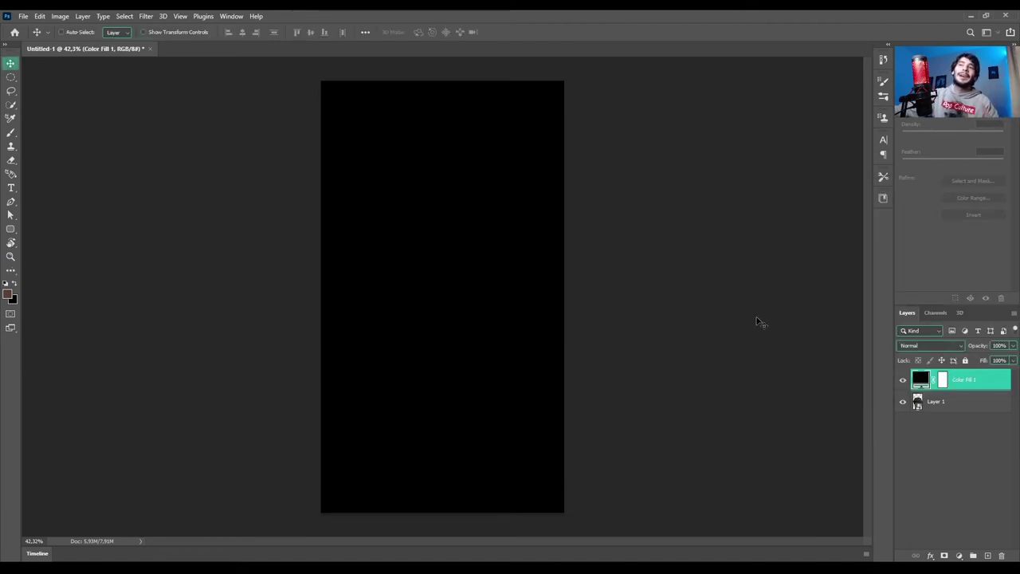
{"action": "left_click_drag", "start_coordinate": [972, 387], "coordinate": [967, 430]}
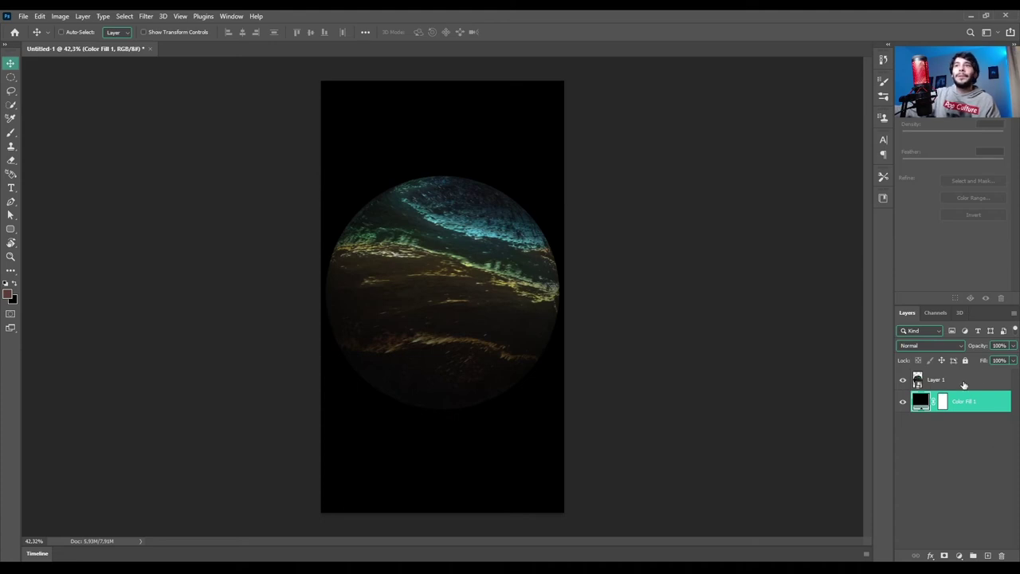
{"action": "left_click", "coordinate": [918, 381]}
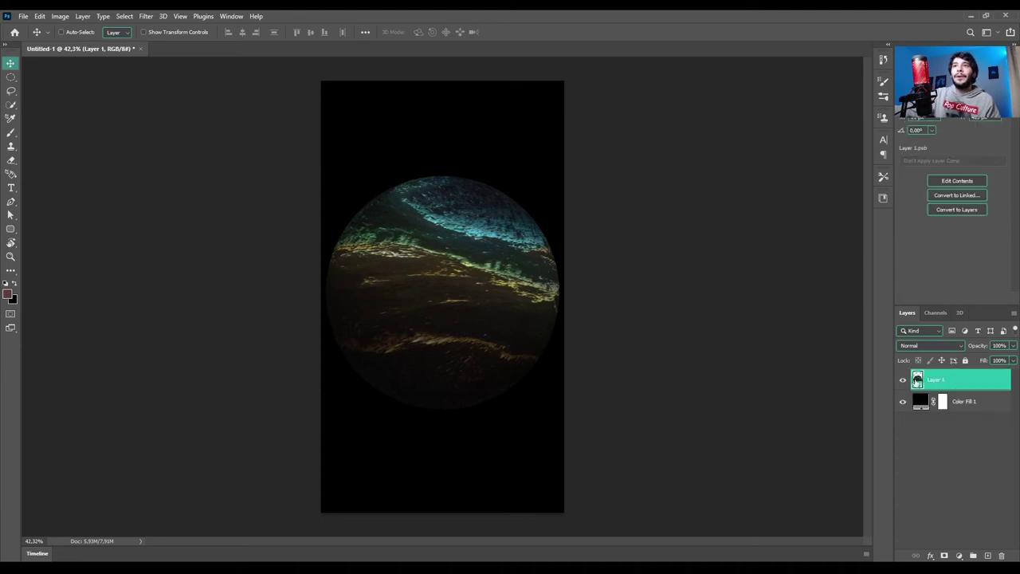
{"action": "left_click", "coordinate": [944, 554]}
Paint black on Layer 1's mask with a soft 712 px brush over the planet's bottom and right edge
{"action": "key", "text": "b"}
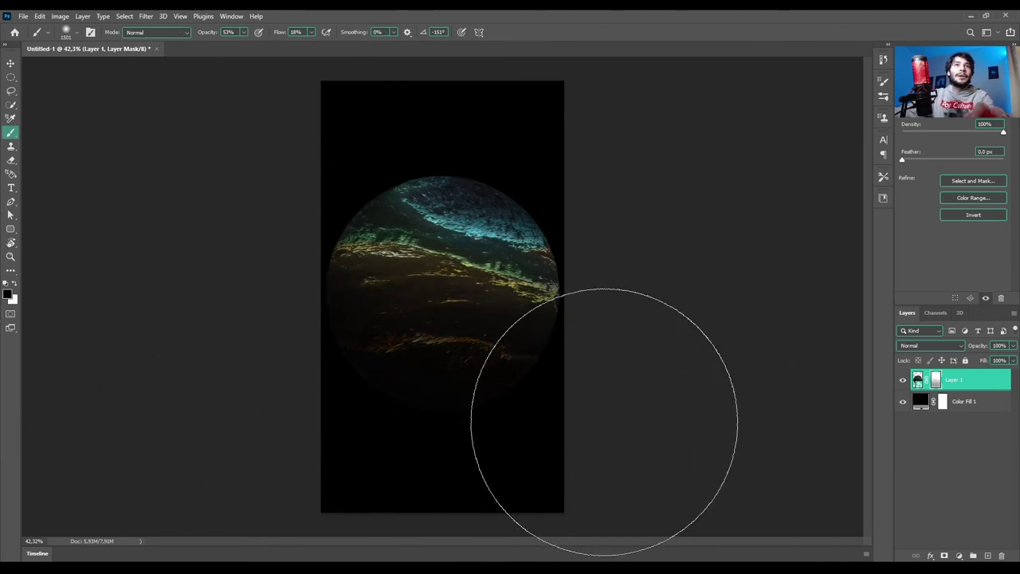
{"action": "mouse_move", "coordinate": [512, 387]}
{"action": "left_mouse_down"}
{"action": "mouse_move", "coordinate": [430, 406]}
{"action": "mouse_move", "coordinate": [512, 444]}
{"action": "left_mouse_up"}
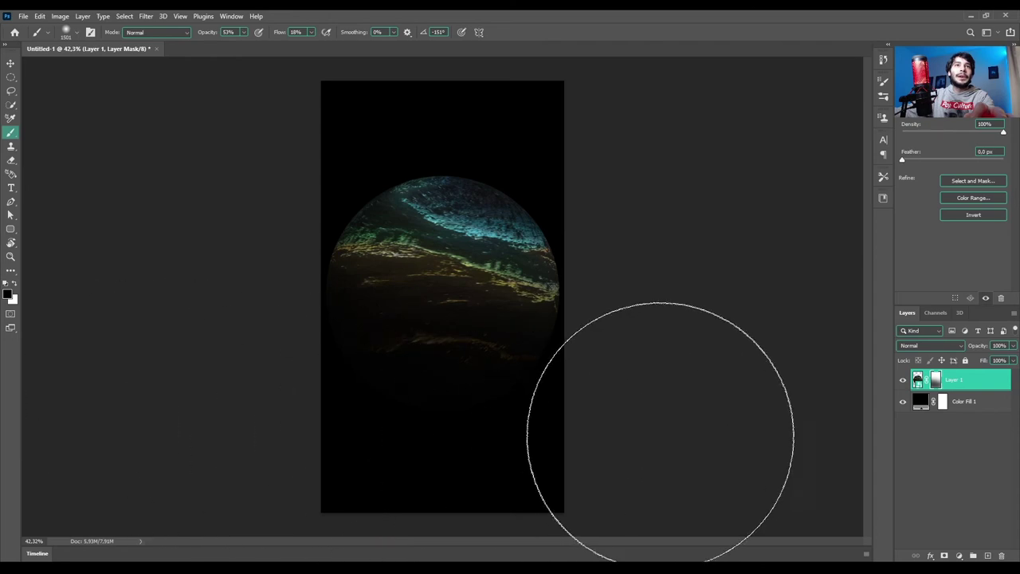
{"action": "left_click_drag", "start_coordinate": [476, 305], "coordinate": [447, 305]}
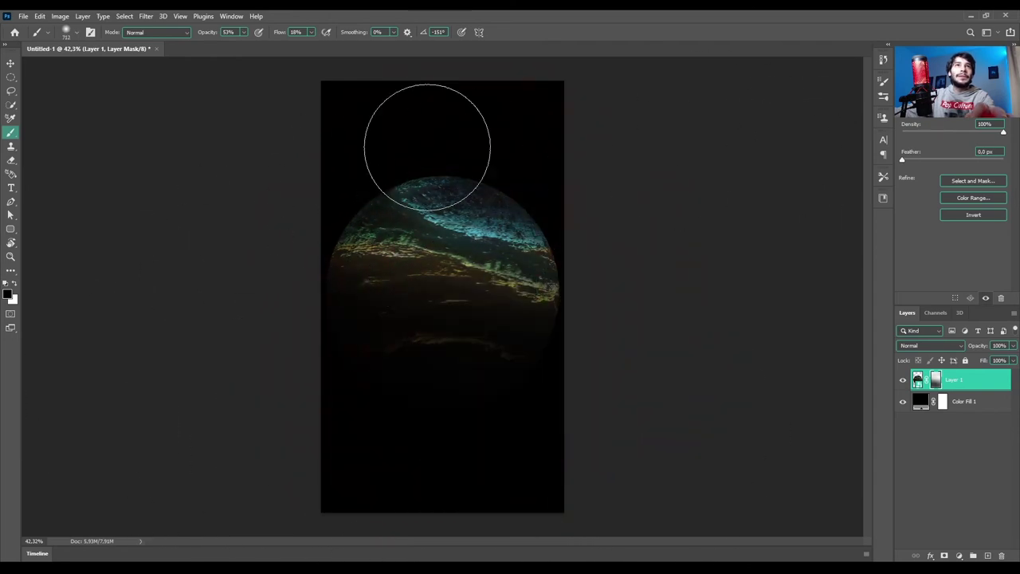
{"action": "mouse_move", "coordinate": [537, 152]}
{"action": "left_mouse_down"}
{"action": "mouse_move", "coordinate": [587, 250]}
{"action": "mouse_move", "coordinate": [587, 387]}
{"action": "mouse_move", "coordinate": [579, 426]}
{"action": "mouse_move", "coordinate": [546, 444]}
{"action": "mouse_move", "coordinate": [521, 485]}
{"action": "mouse_move", "coordinate": [596, 150]}
{"action": "mouse_move", "coordinate": [341, 334]}
{"action": "mouse_move", "coordinate": [531, 202]}
{"action": "mouse_move", "coordinate": [543, 469]}
{"action": "mouse_move", "coordinate": [438, 298]}
{"action": "left_mouse_up"}
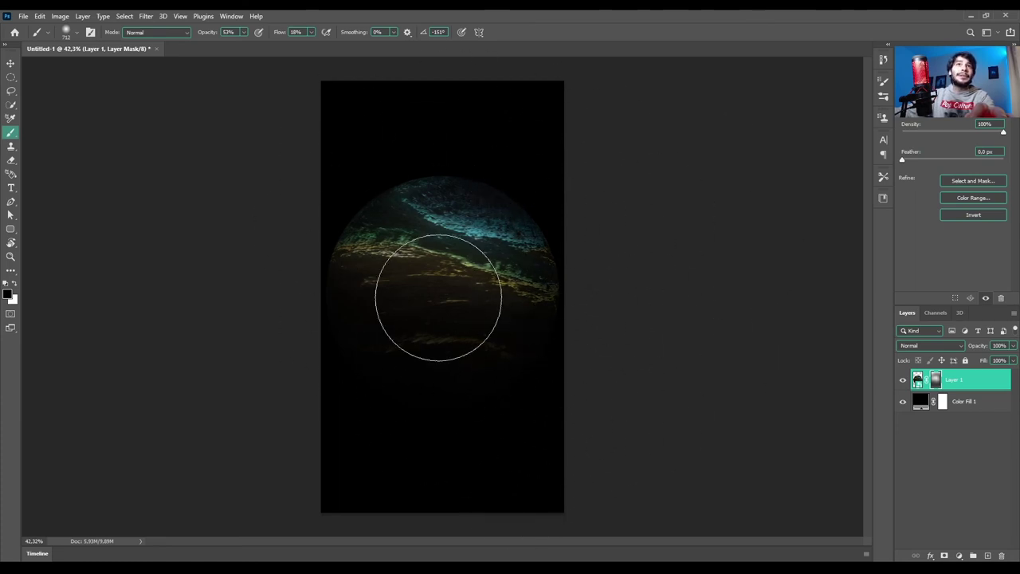
{"action": "left_click_drag", "start_coordinate": [594, 291], "coordinate": [488, 298]}
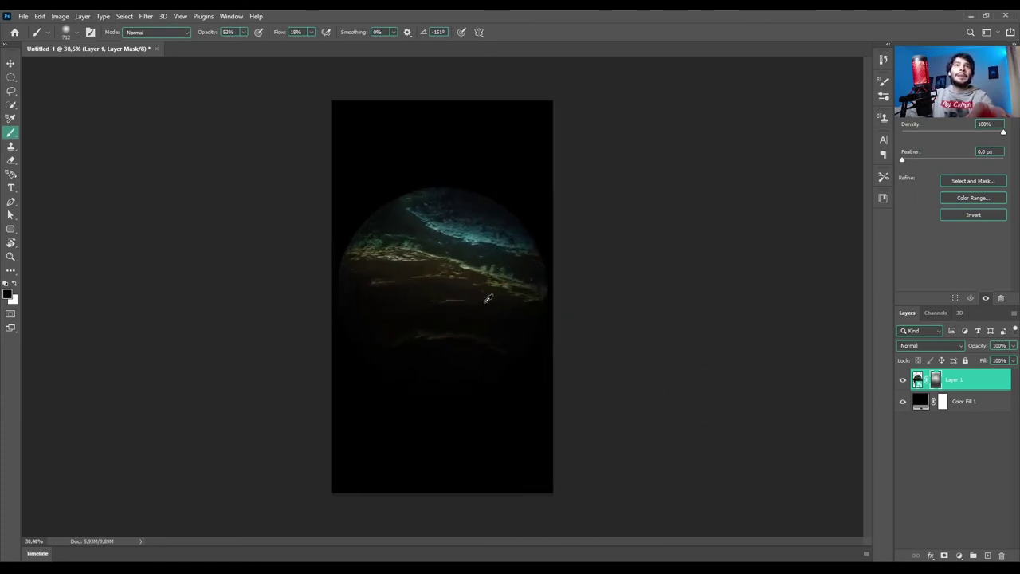
{"action": "scroll", "coordinate": [486, 311], "scroll_direction": "up", "scroll_amount": 1}
{"action": "key", "text": "v"}
{"action": "scroll", "coordinate": [490, 312], "scroll_direction": "up", "scroll_amount": 1}
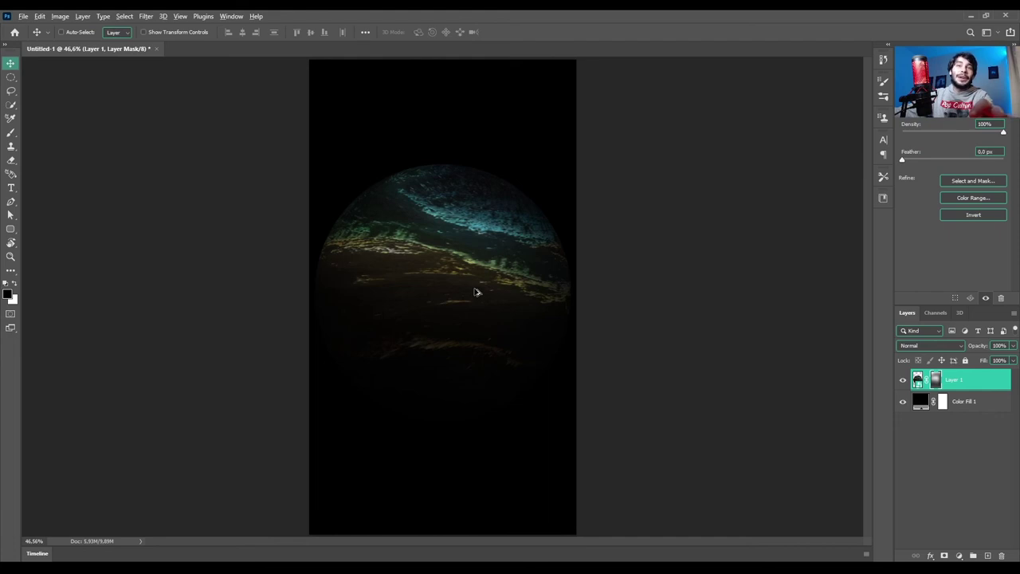
{"action": "scroll", "coordinate": [476, 291], "scroll_direction": "down", "scroll_amount": 2}
{"action": "scroll", "coordinate": [476, 291], "scroll_direction": "up", "scroll_amount": 1}
{"action": "scroll", "coordinate": [476, 292], "scroll_direction": "up", "scroll_amount": 1}
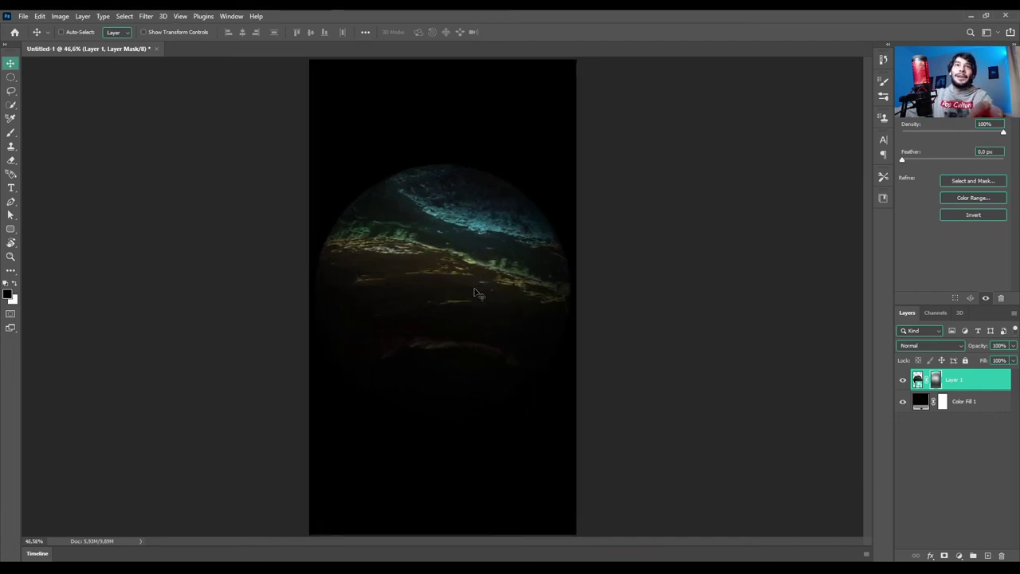